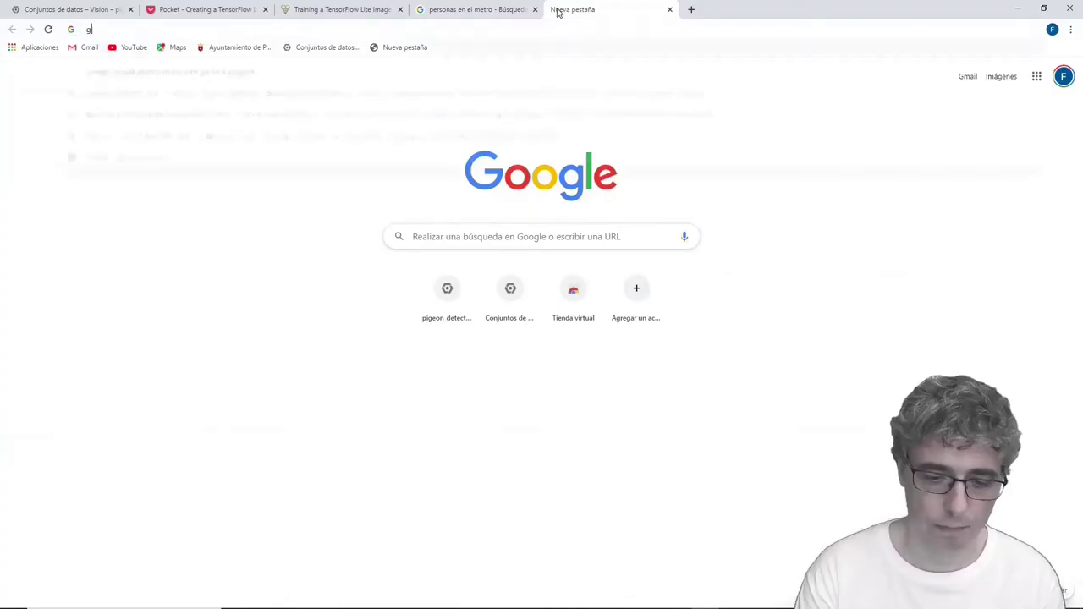
- Search the web for "google cloud platform", open the official Google Cloud site and go to the project console
type("google cloud platform")
key("Return")
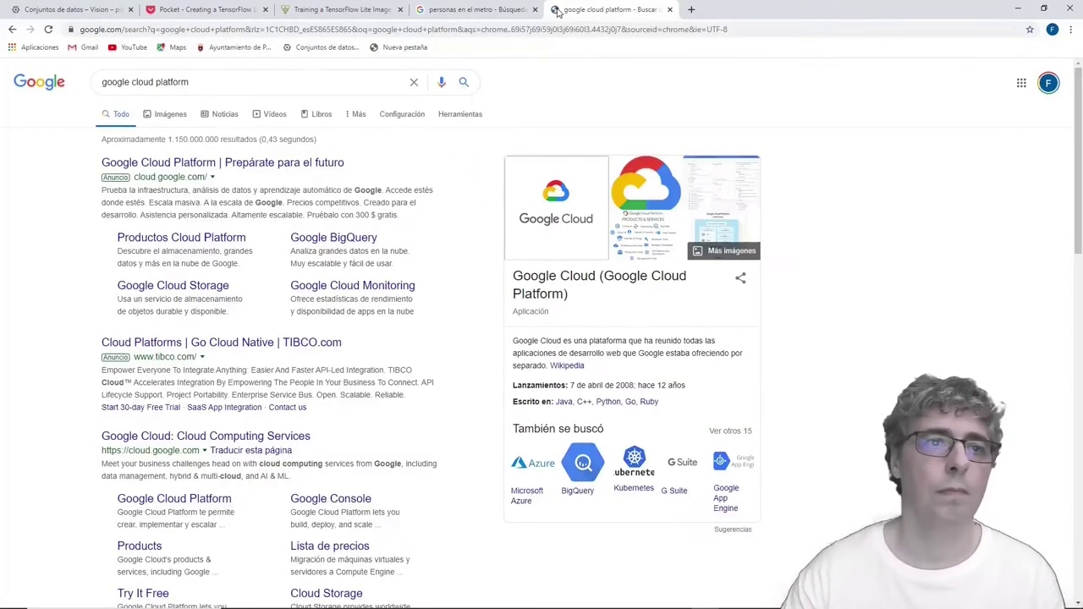
left_click(174, 163)
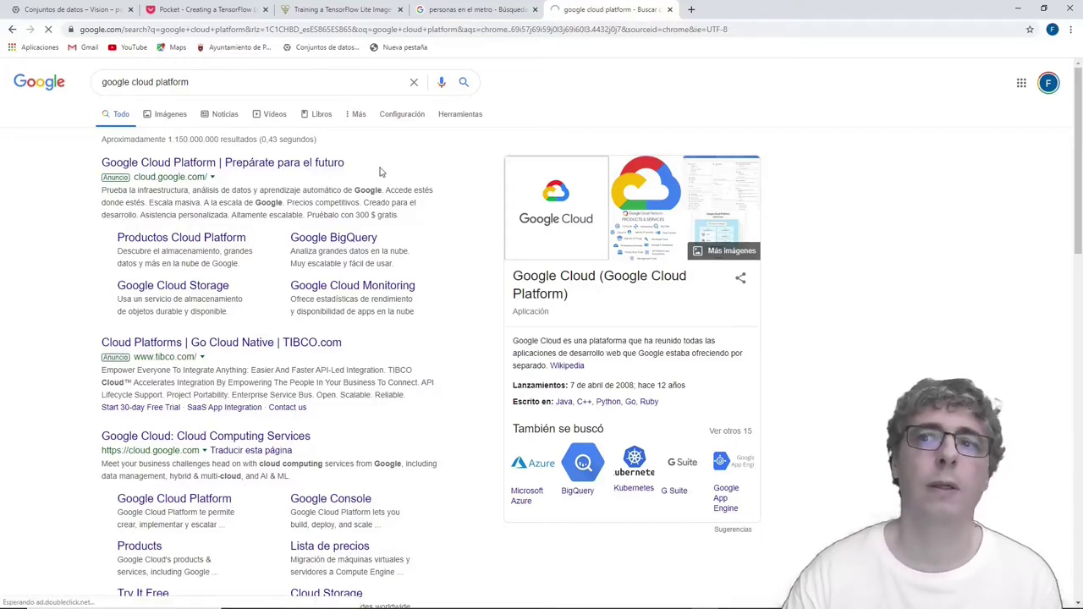
left_click(278, 405)
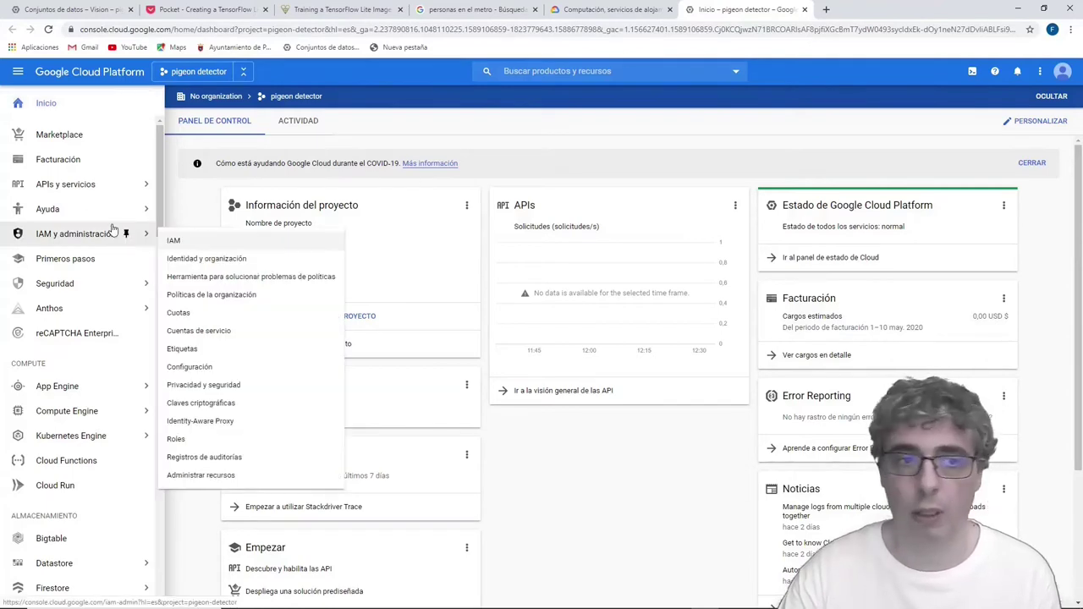
- Open the Vision dashboard from the artificial intelligence services and get started with AutoML Vision
mouse_move(144, 212)
left_click_drag(162, 195, 162, 540)
mouse_move(72, 387)
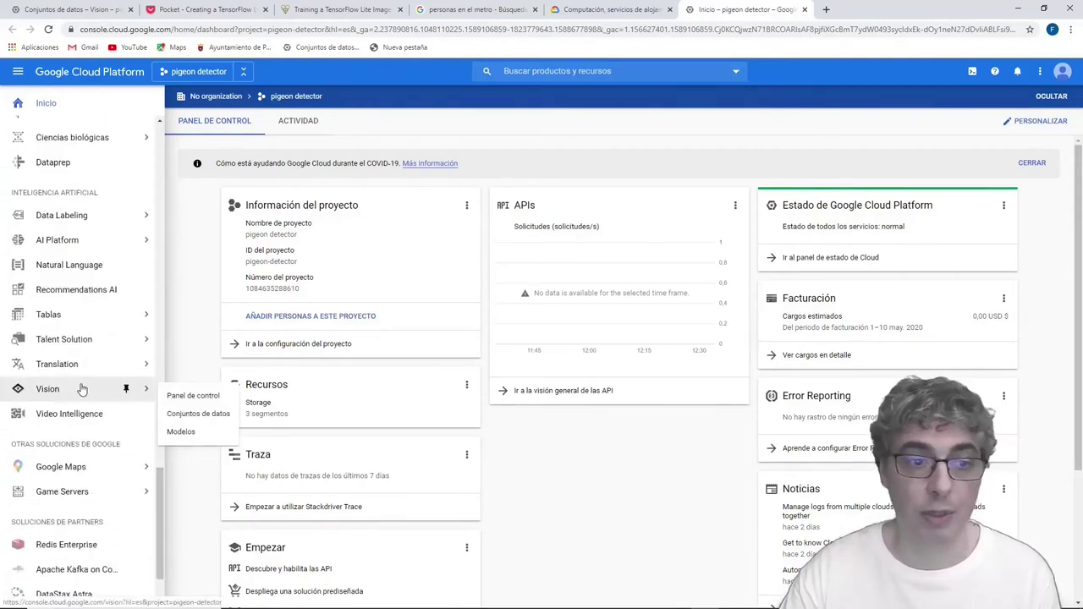
left_click(195, 396)
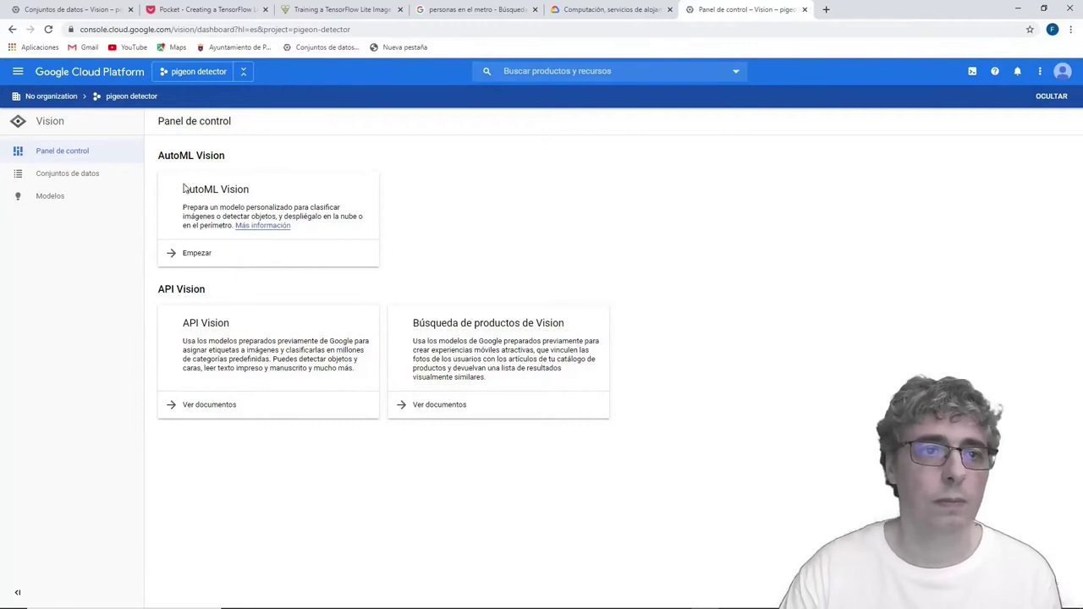
left_click(200, 257)
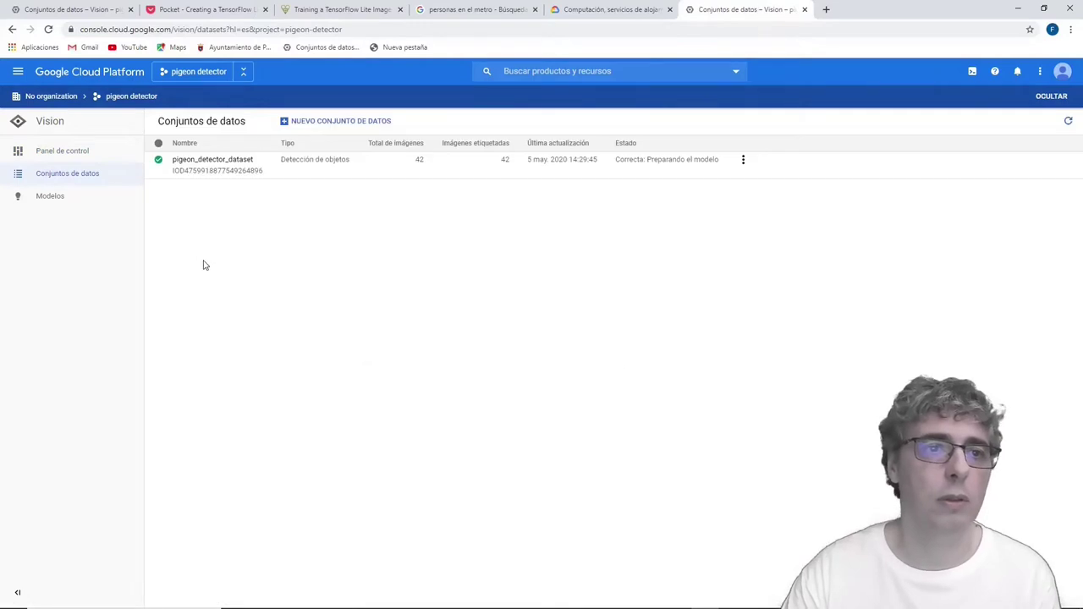
- Create a new dataset named mascarillas with object detection (Detección de objetos) as the model objective
left_click(338, 122)
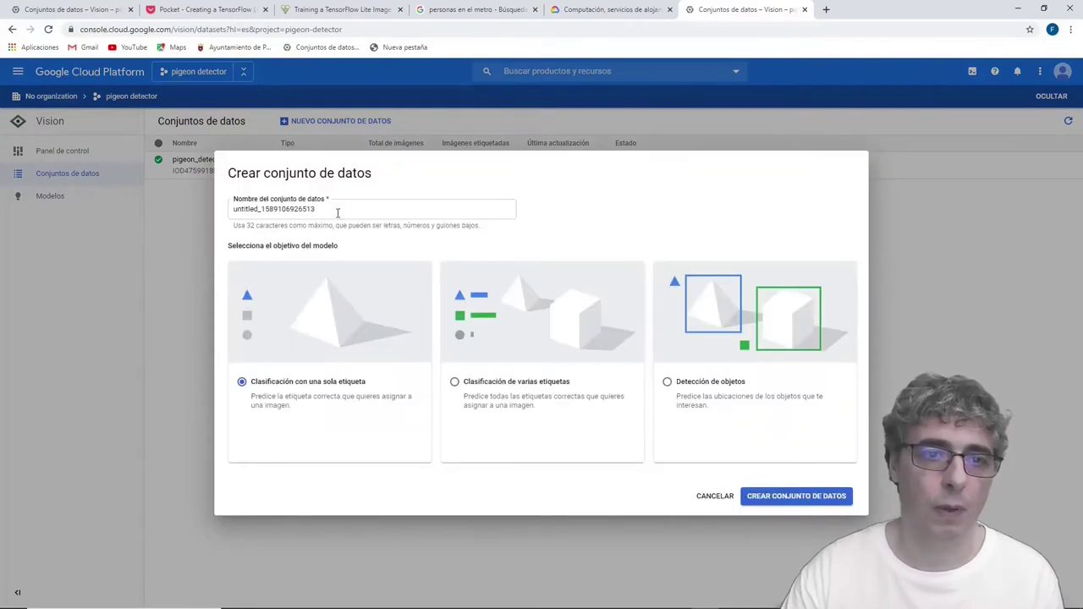
left_click(337, 212)
key("ctrl+a")
type("ma")
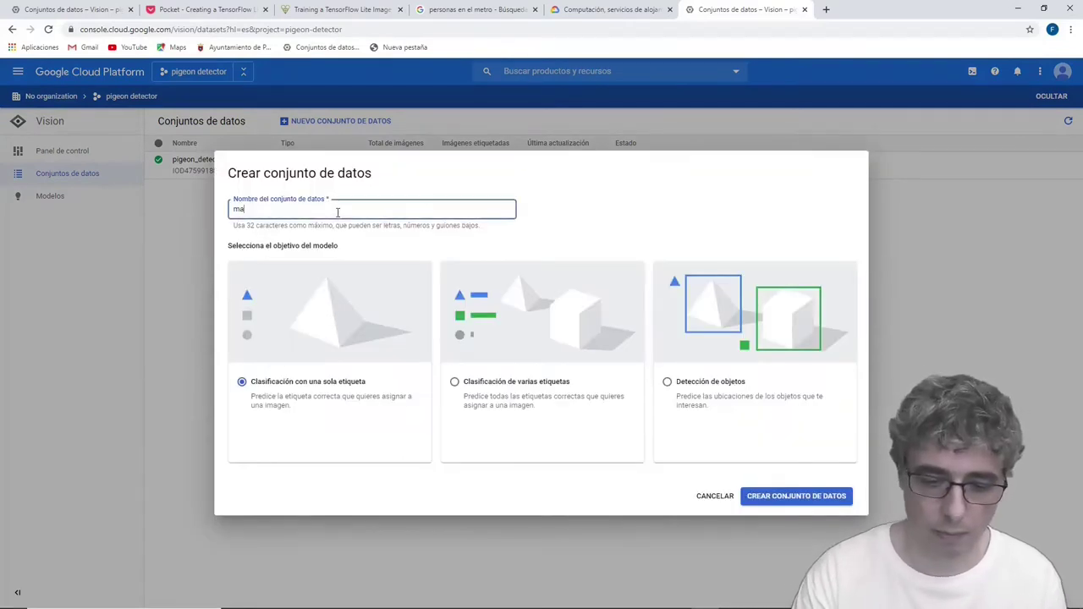
type("scarillas")
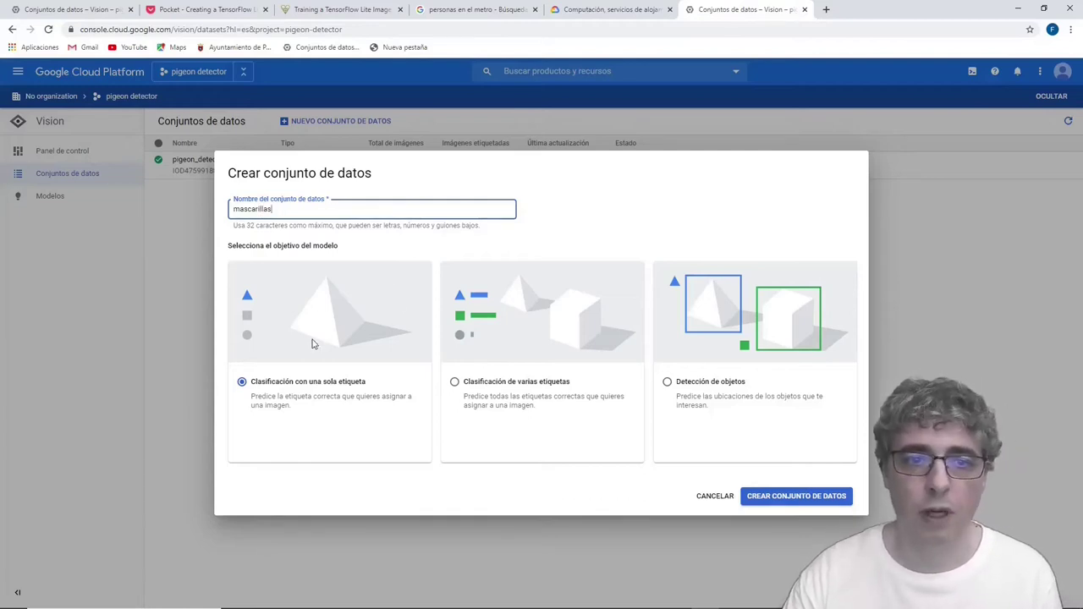
left_click(668, 382)
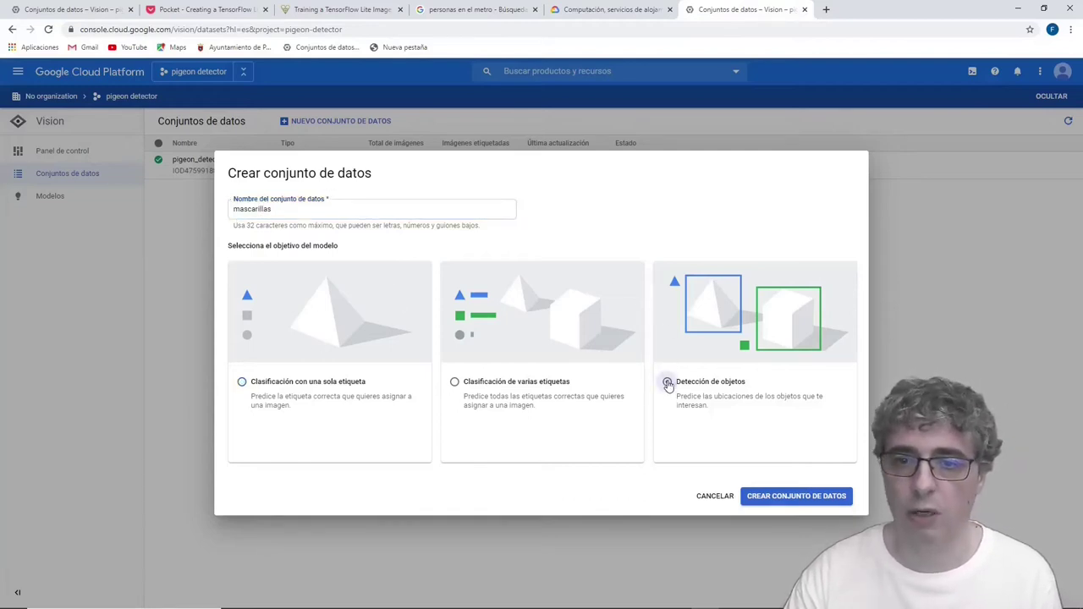
left_click(796, 497)
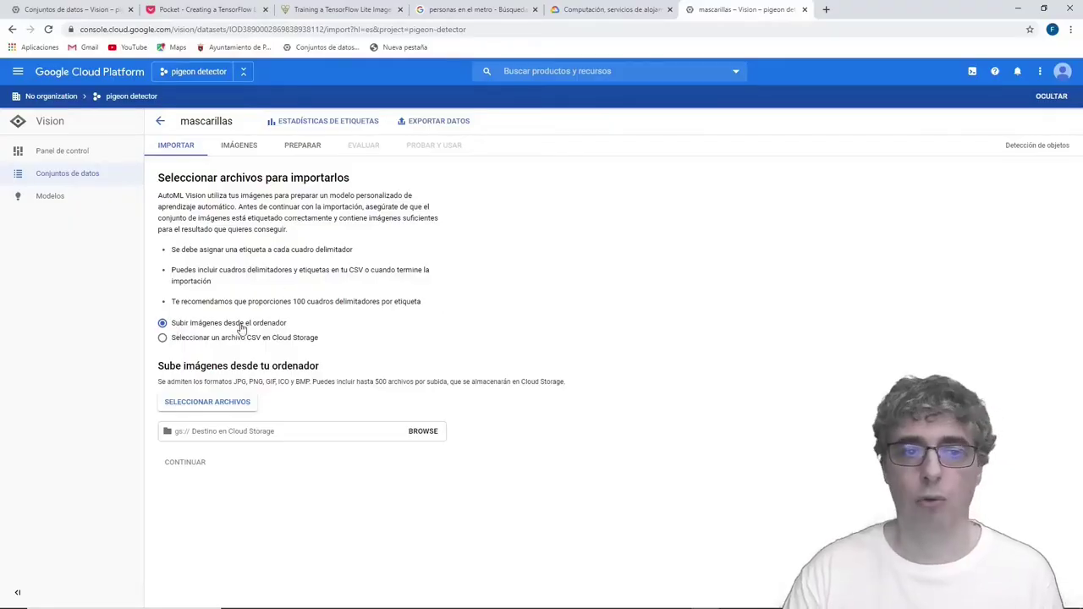
- Choose all the images in the personas metro folder on the computer as the files to upload
left_click(215, 403)
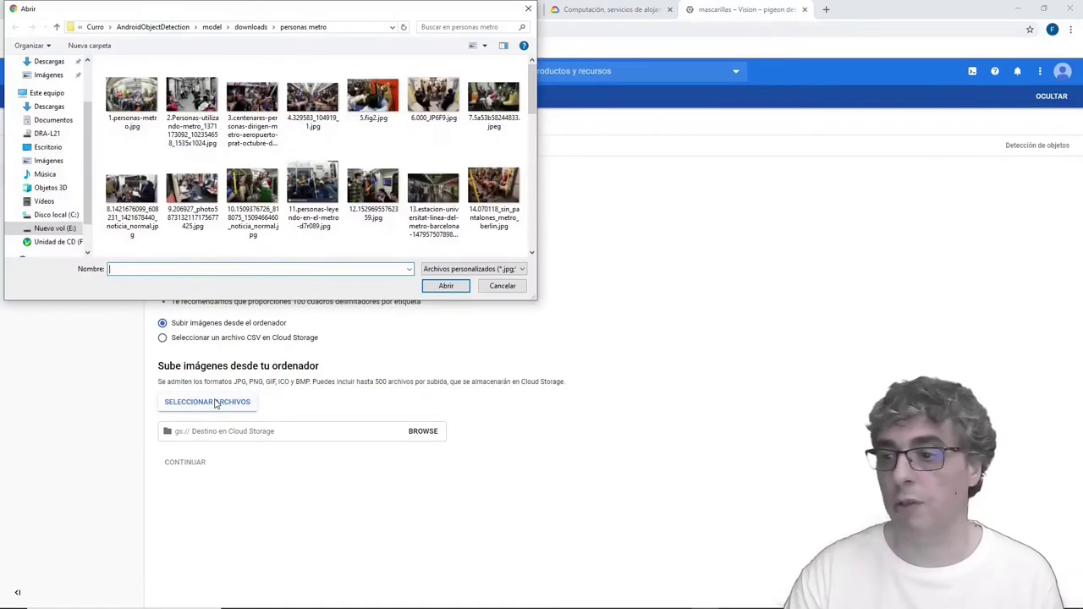
left_click(336, 24)
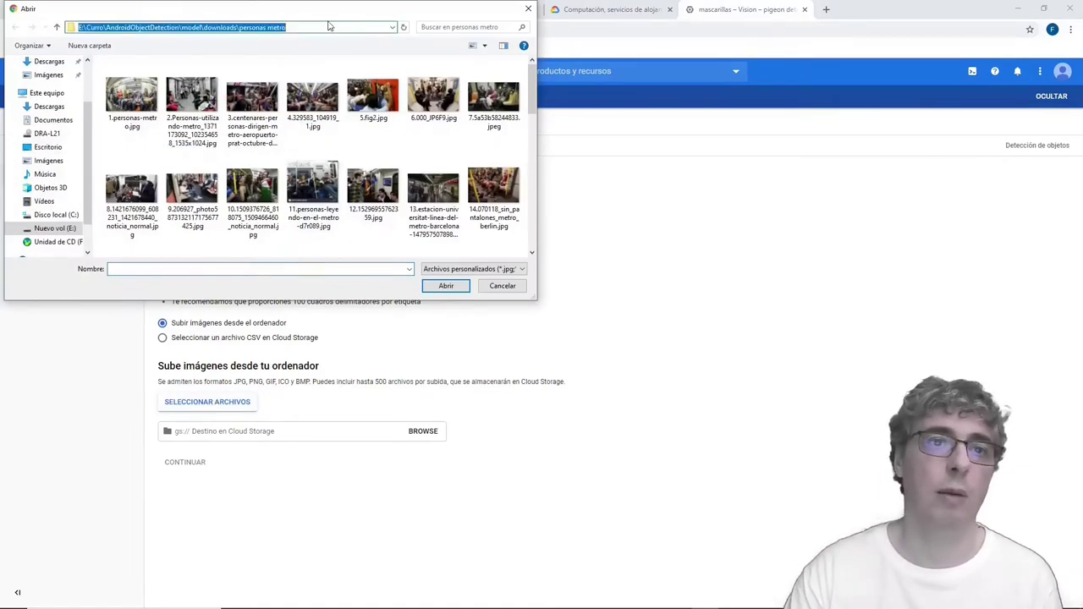
left_click(100, 93)
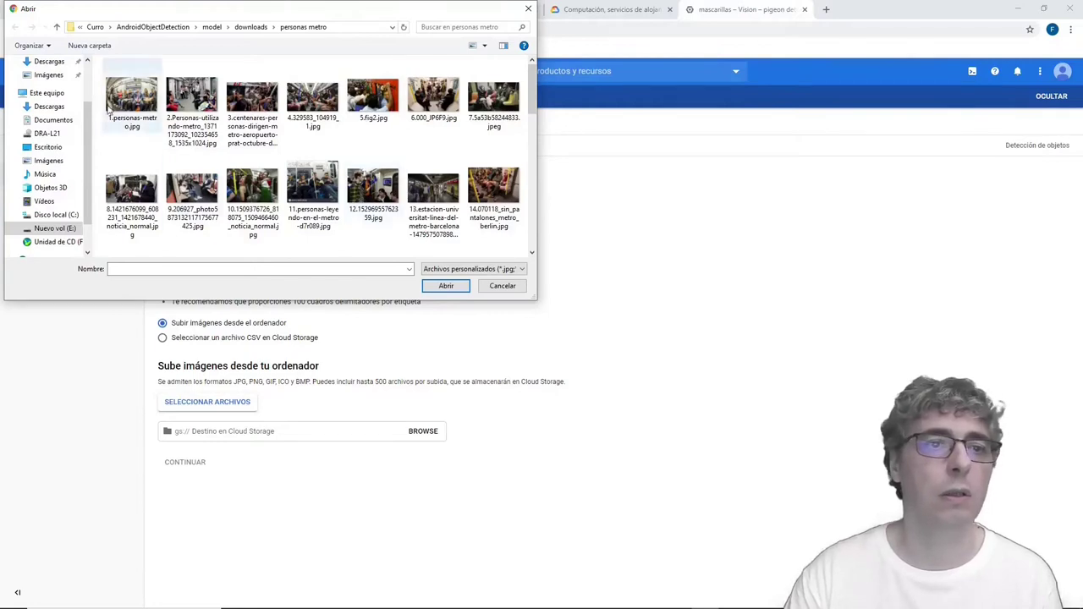
left_click_drag(97, 89, 508, 286)
left_click(460, 285)
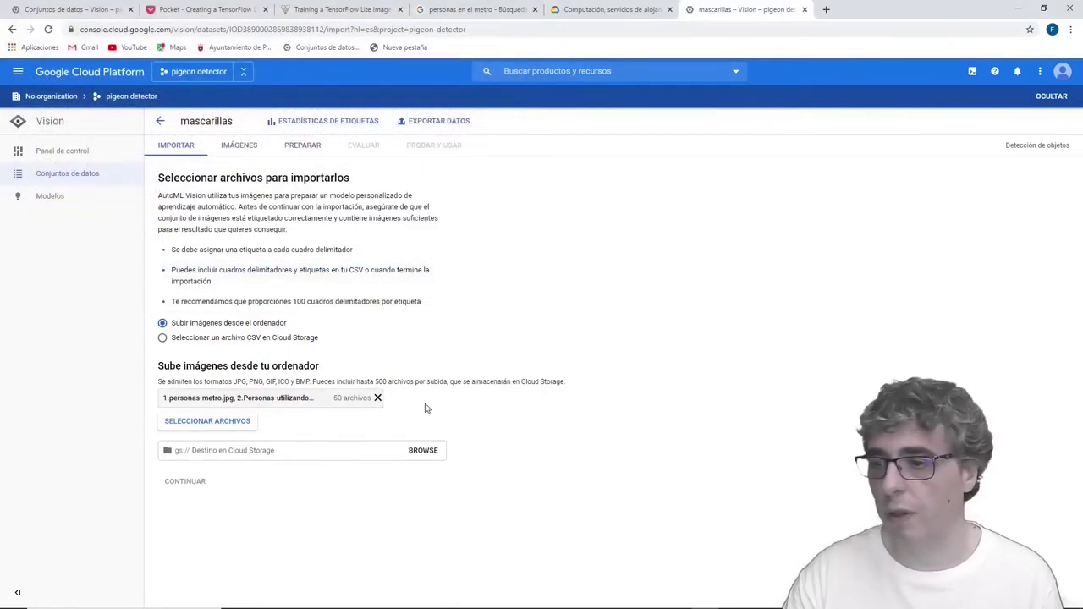
- Begin a new Cloud Storage bucket for the upload destination and name it fizcogar-segmento-eeuu
left_click(423, 450)
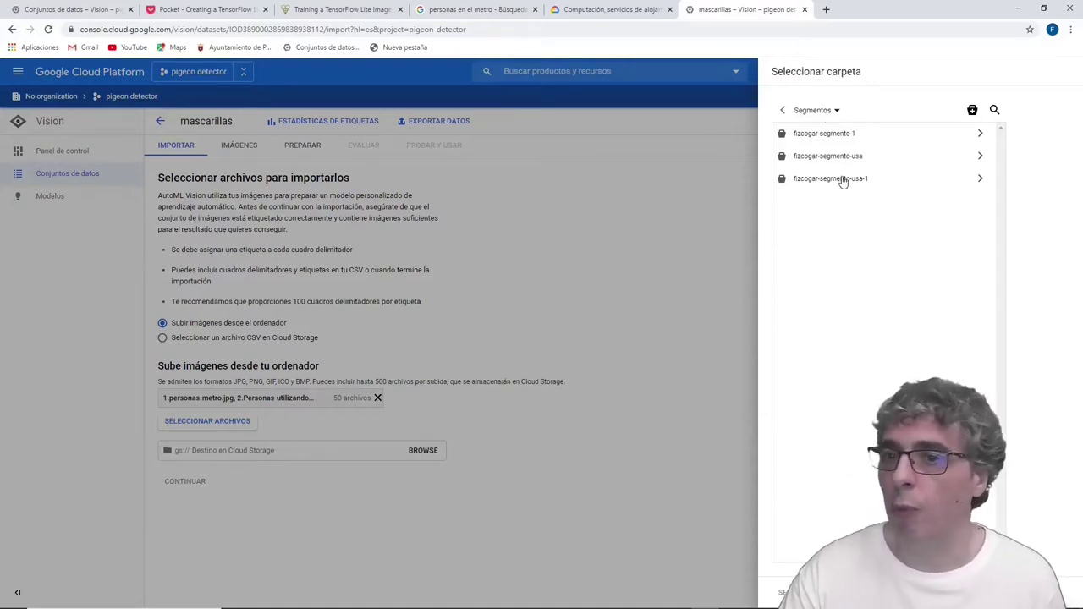
left_click(972, 110)
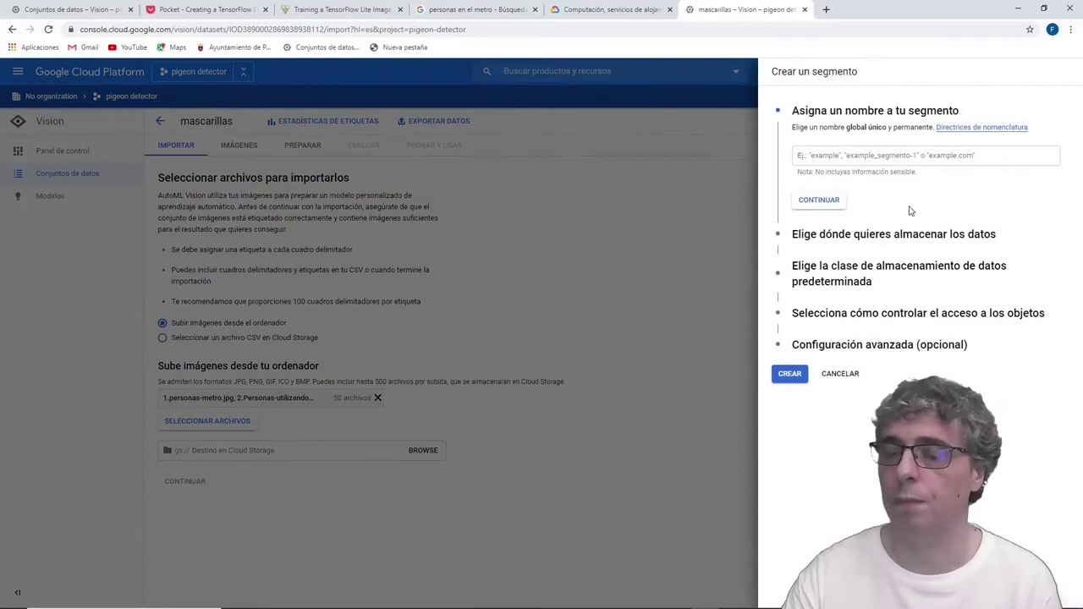
left_click(871, 155)
type("f")
left_click(819, 200)
- Set the bucket's location type to Region and its location to us-central1 (Iowa)
left_click(810, 210)
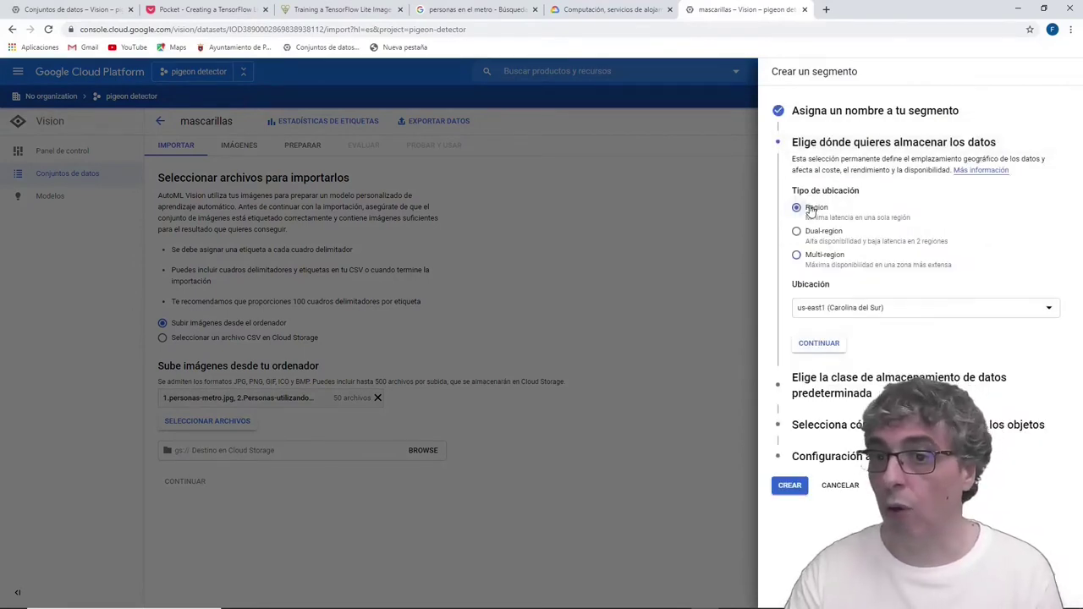
left_click(952, 310)
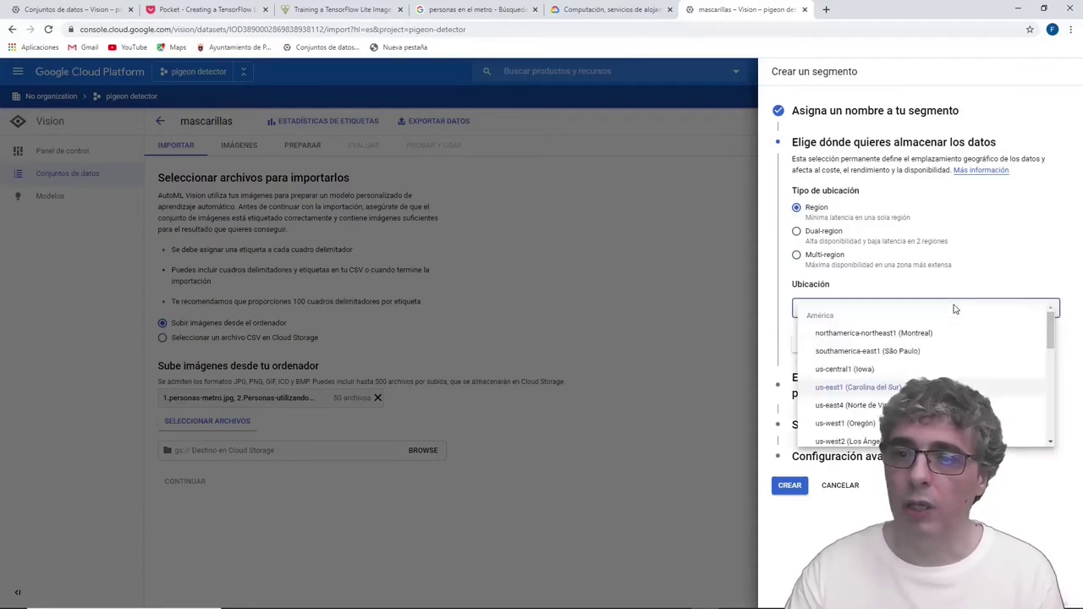
left_click(893, 369)
left_click(818, 344)
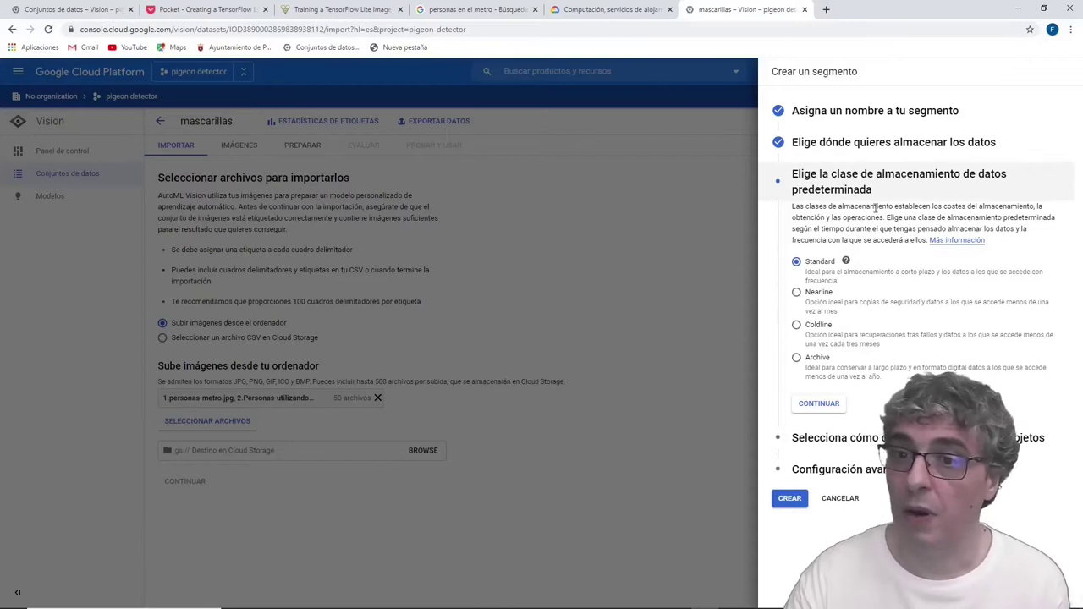
- Accept the Standard storage class, set access control to Uniforme, and create the bucket with the default advanced settings
left_click(817, 404)
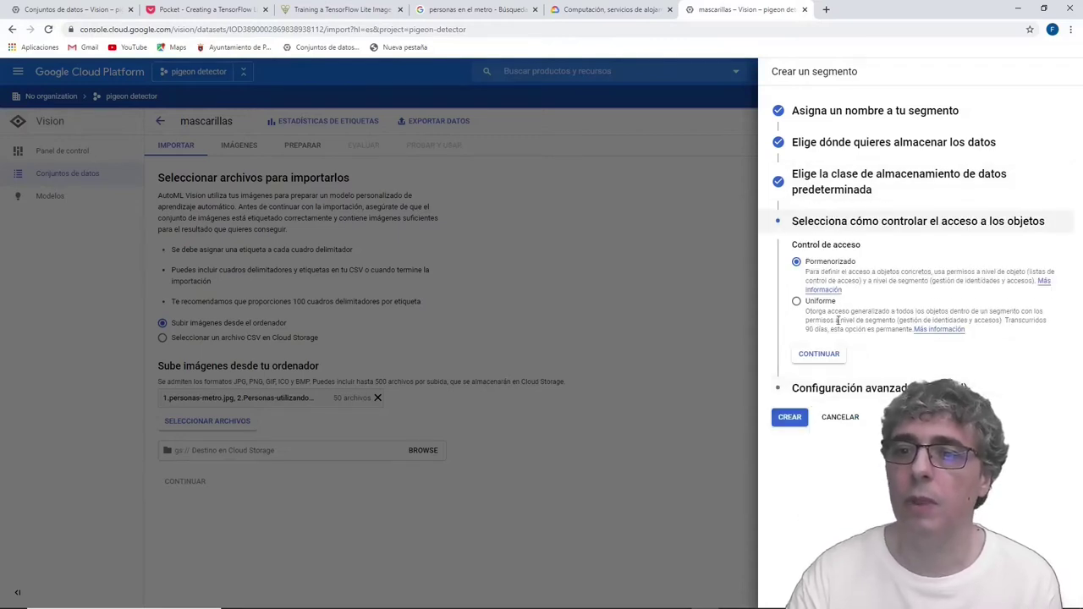
left_click(797, 303)
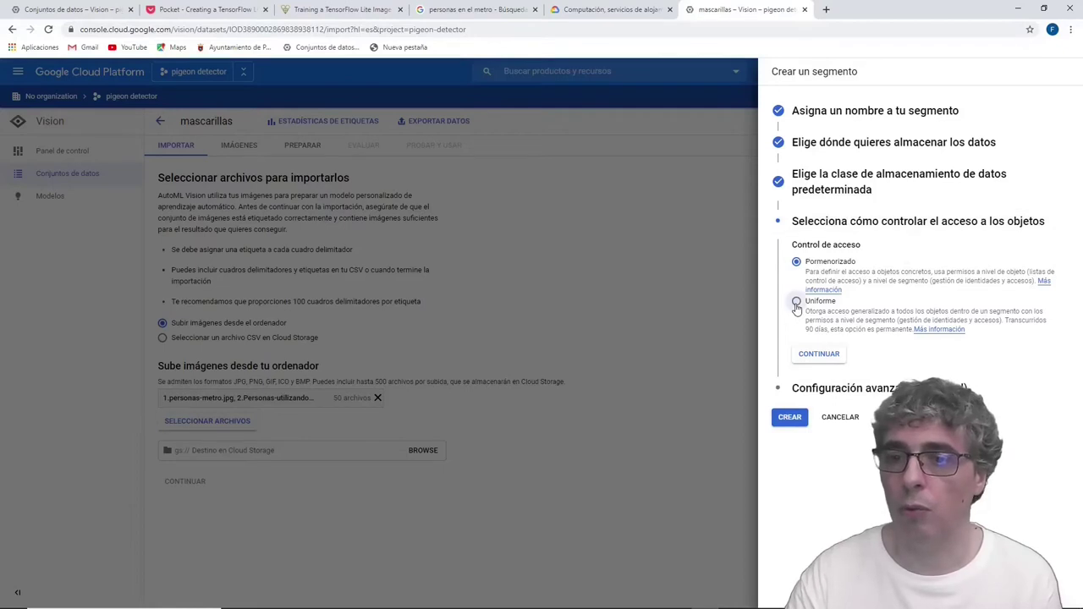
left_click(820, 355)
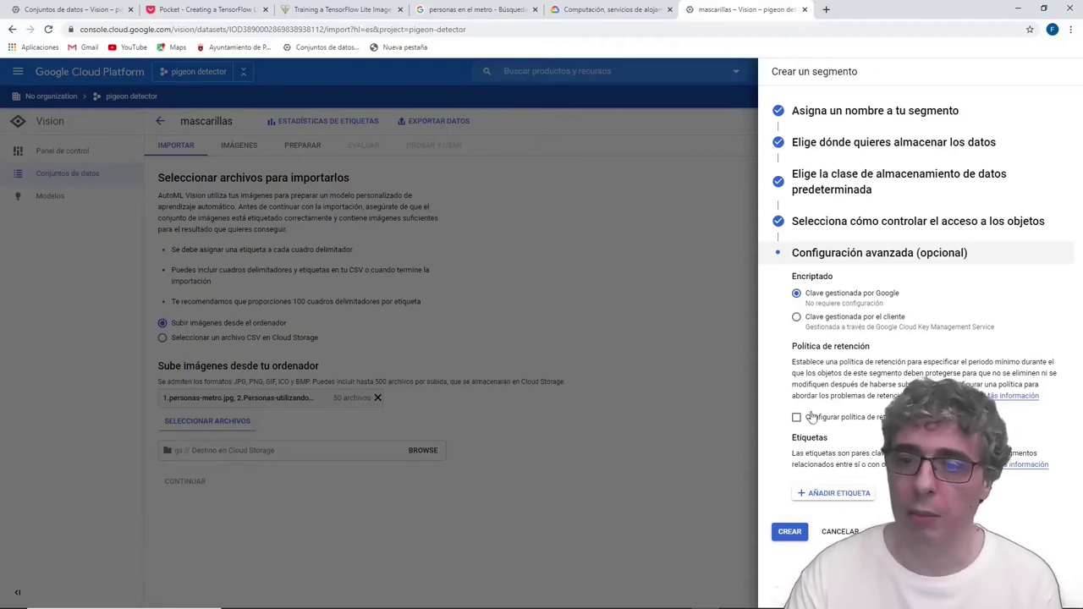
left_click(790, 532)
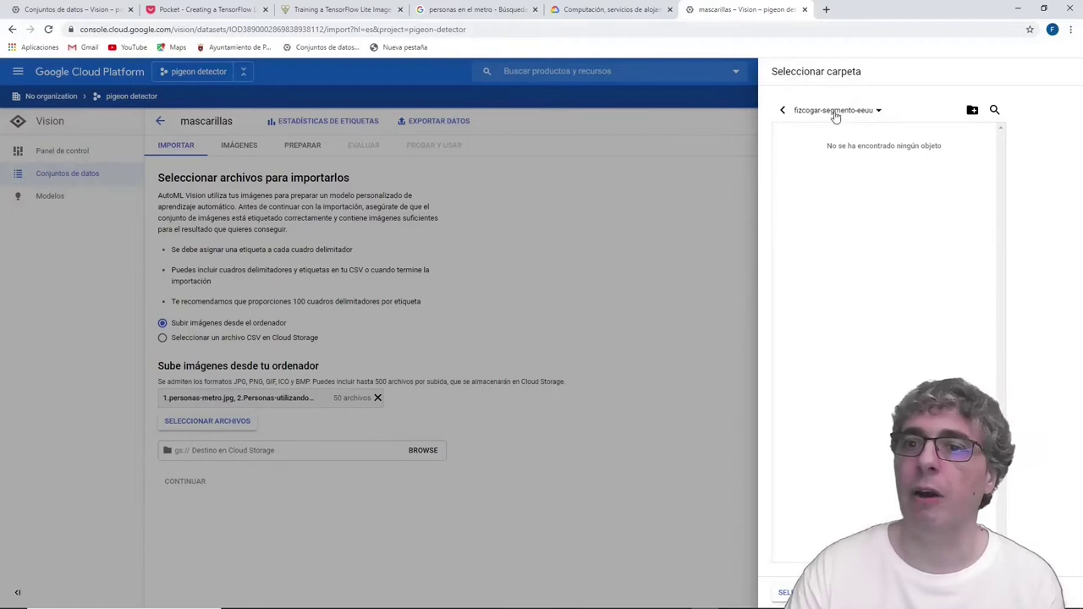
- Create a mascarillas folder in the new bucket and an imagenes subfolder inside it
left_click(972, 111)
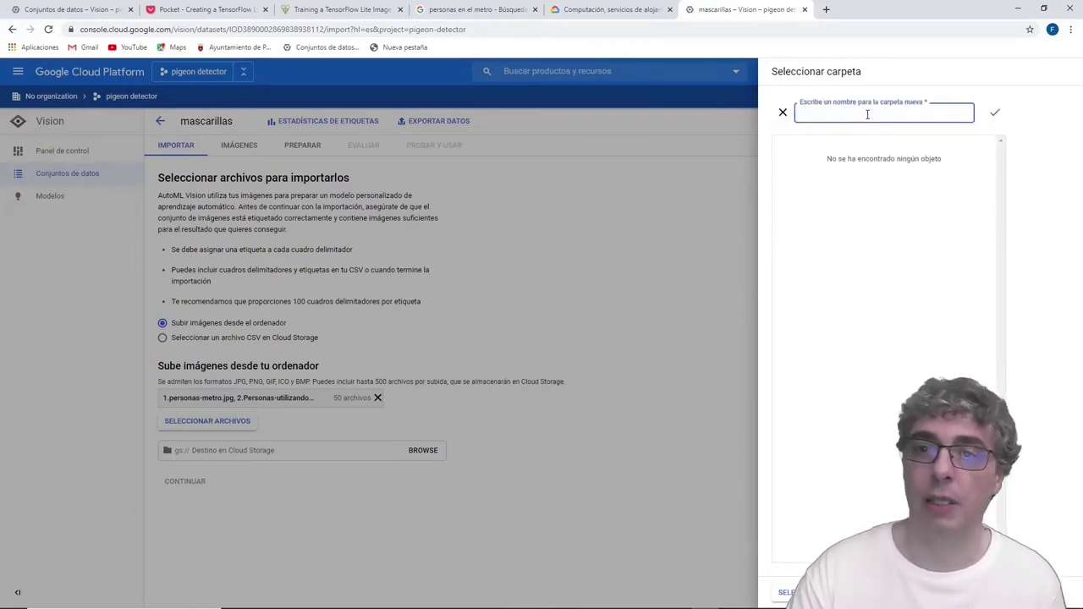
type("mascarillas")
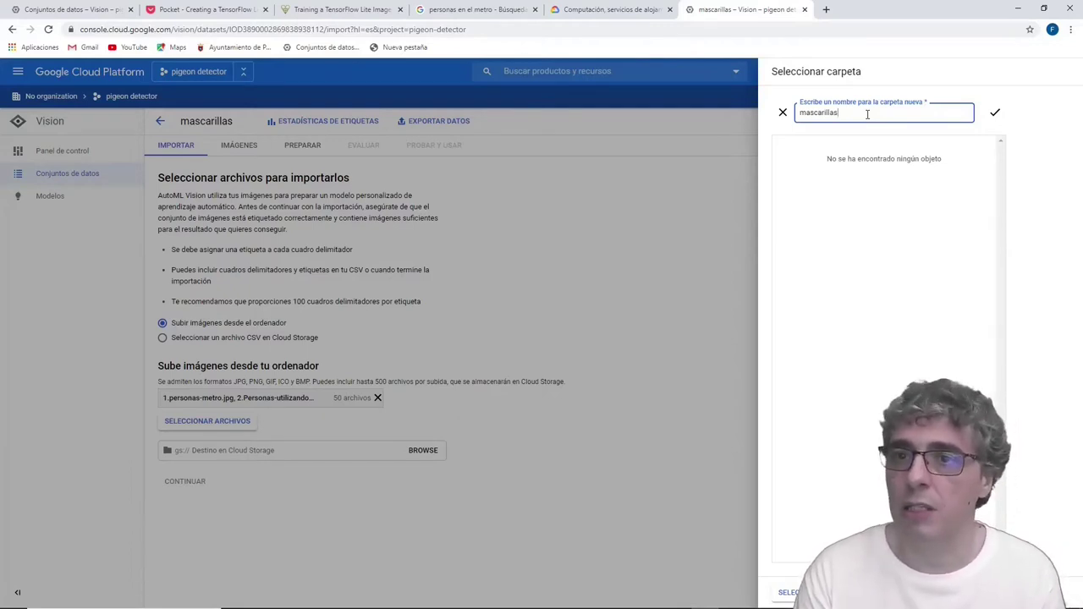
key("Return")
left_click(973, 110)
type("imagenes")
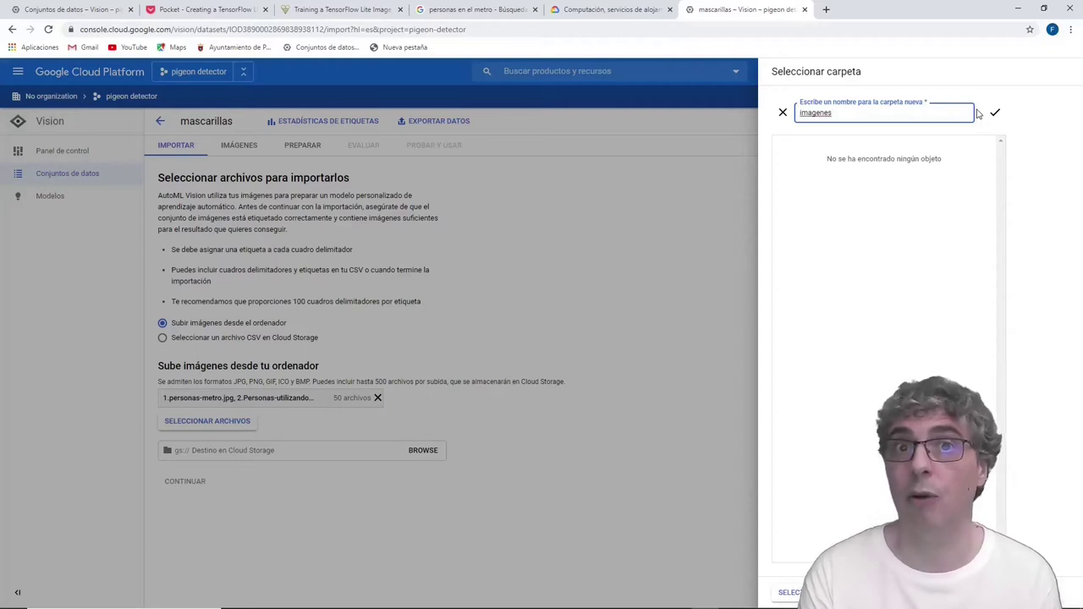
key("Return")
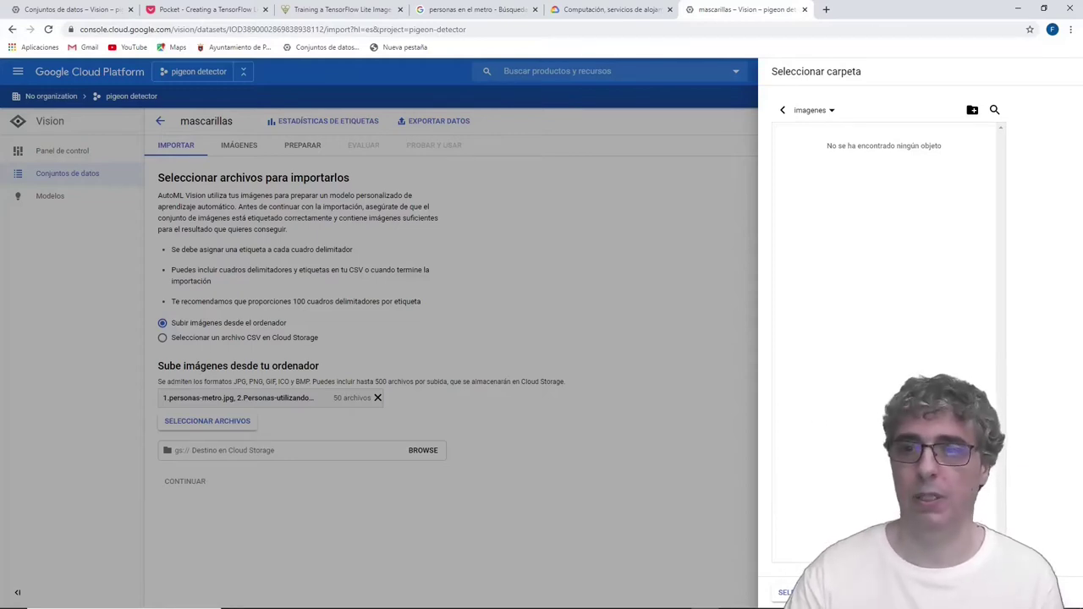
- Set the imagenes folder as the Cloud Storage destination, start importing the images and reload the dataset page
left_click(785, 592)
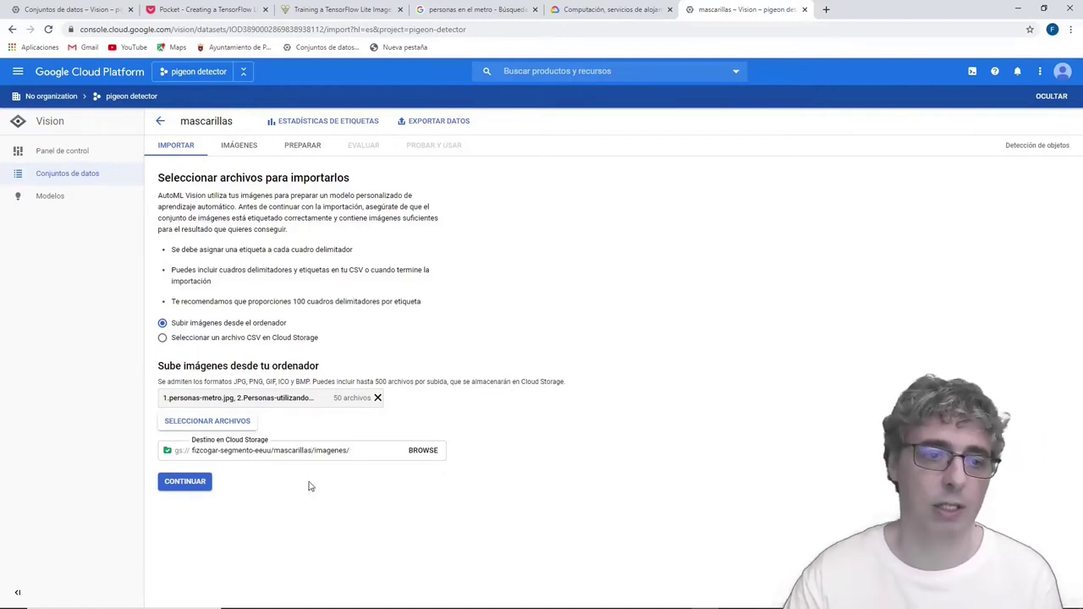
left_click(194, 484)
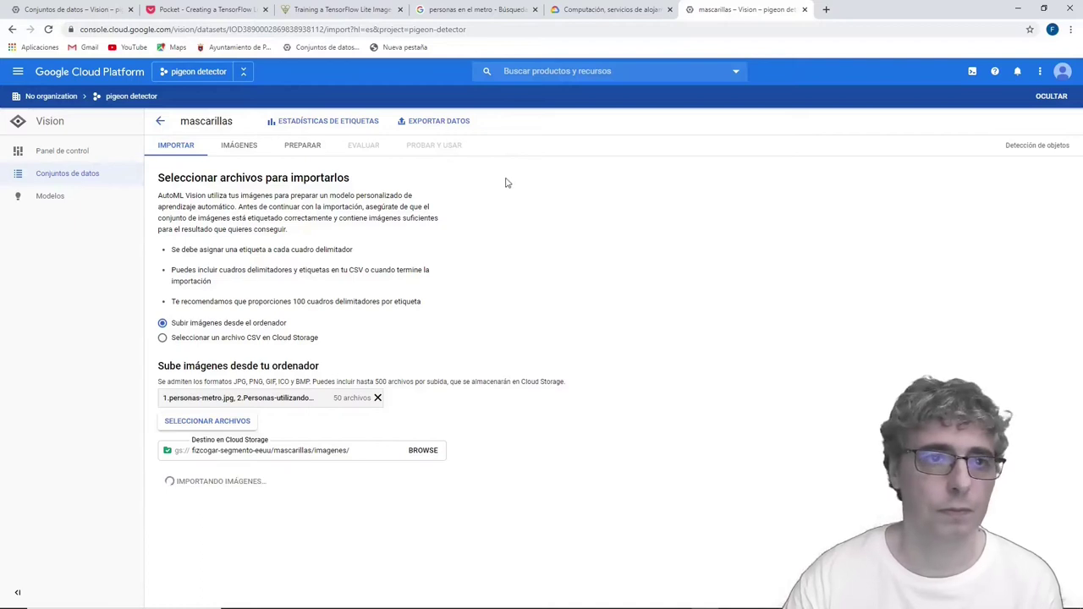
key("F5")
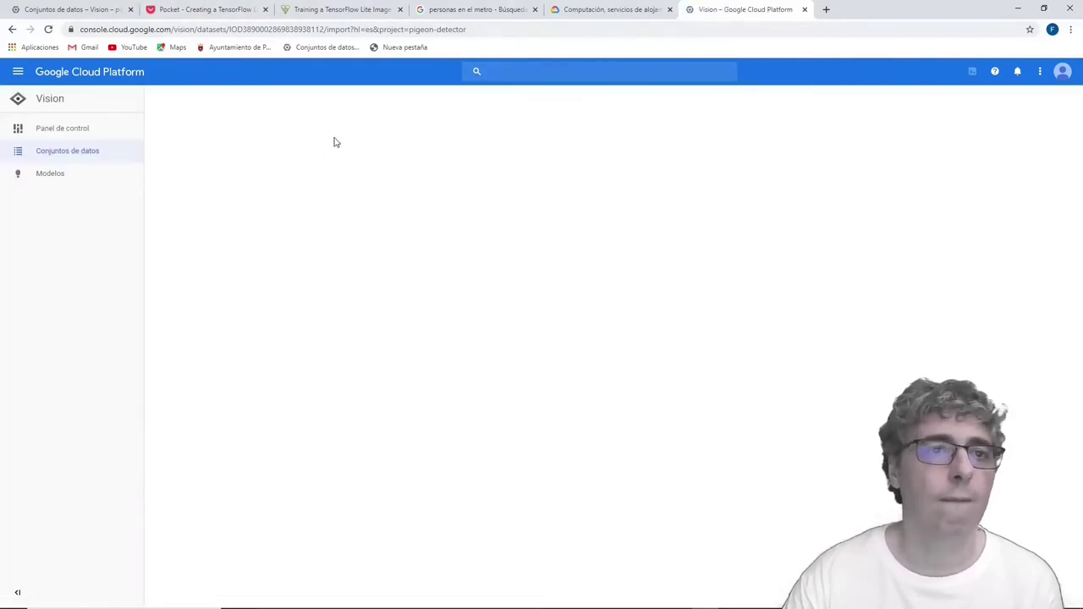
- Search the web for AutoML in a new tab and open Google's Cloud AutoML product page
left_click(825, 10)
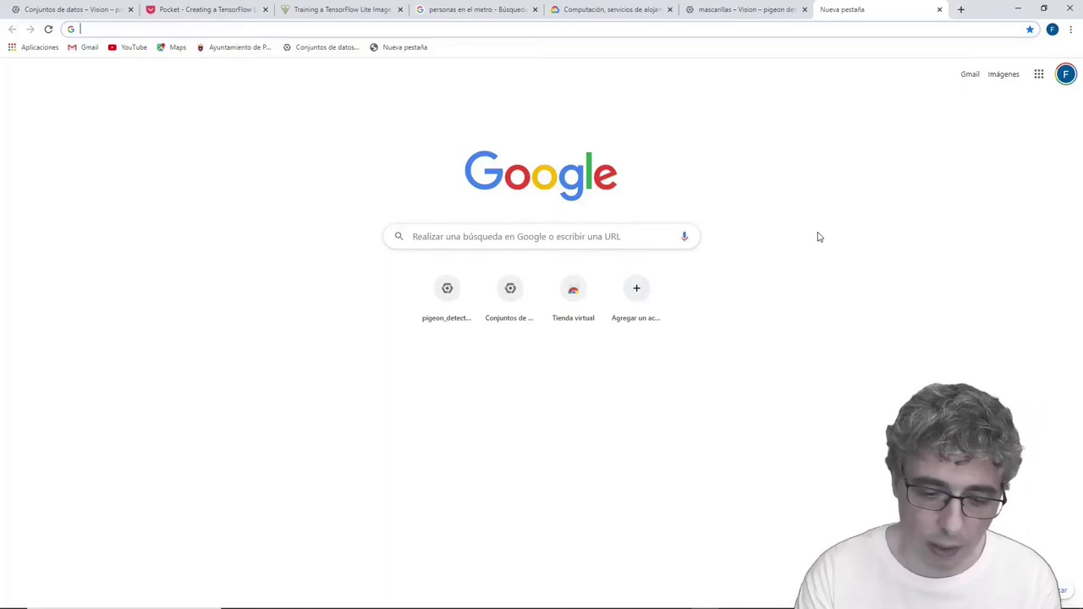
type("auyoml")
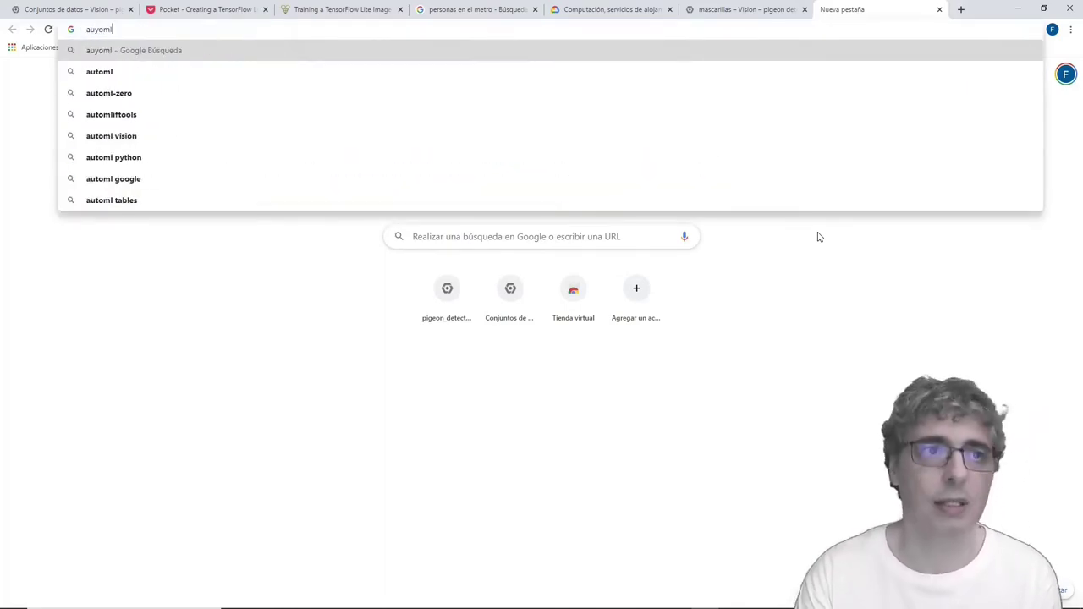
key("Return")
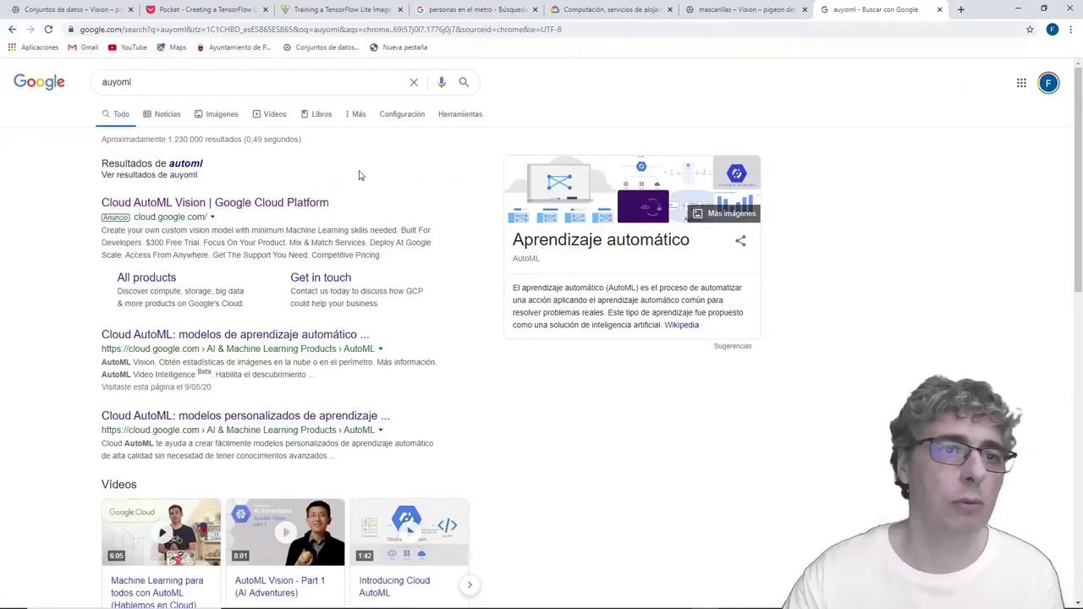
left_click(201, 165)
left_click(201, 163)
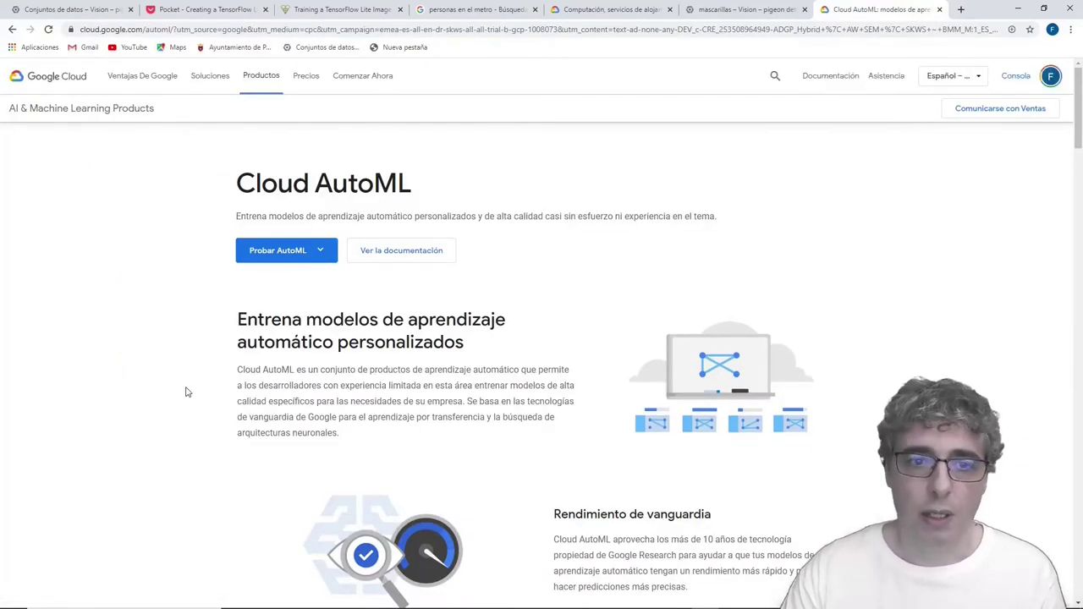
- Review the Cloud AutoML page's overview and product list, and check the image import in the mascarillas dataset
scroll(179, 388, "down", 2)
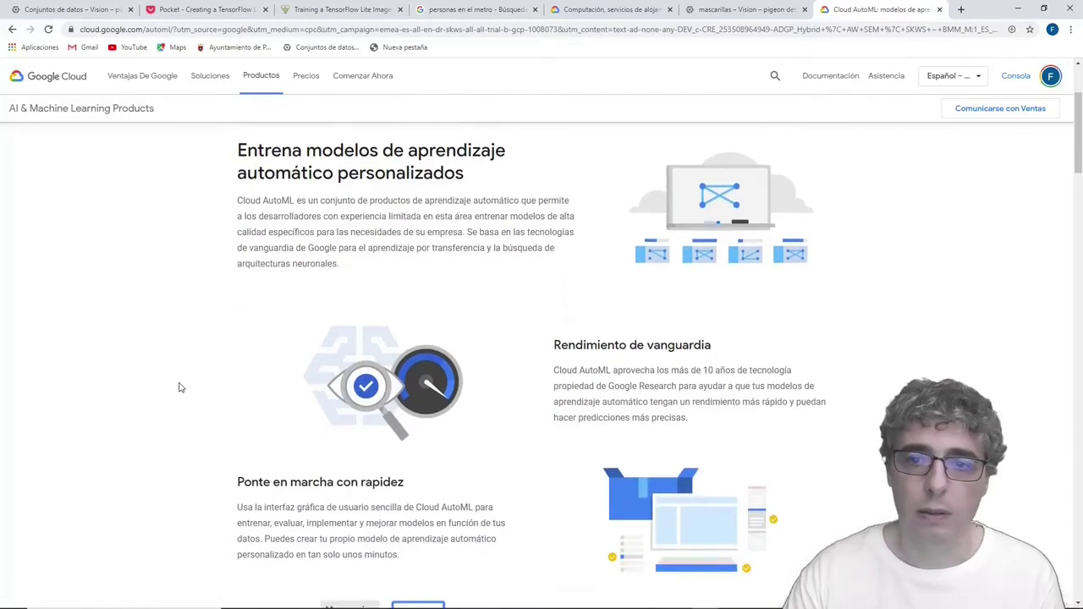
scroll(180, 387, "down", 1)
scroll(178, 386, "down", 1)
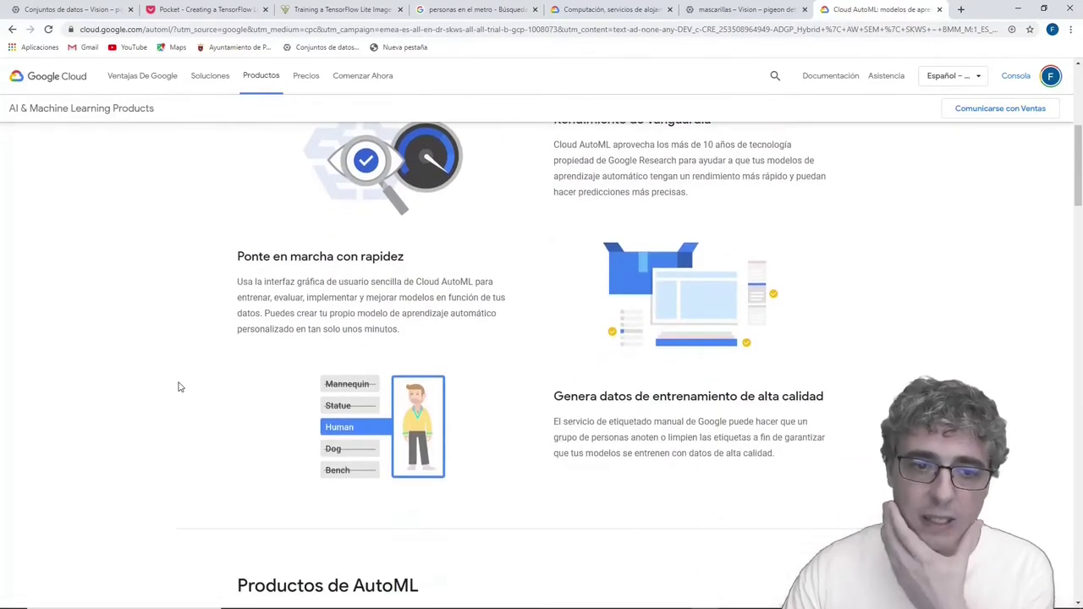
scroll(208, 391, "down", 2)
scroll(213, 392, "down", 1)
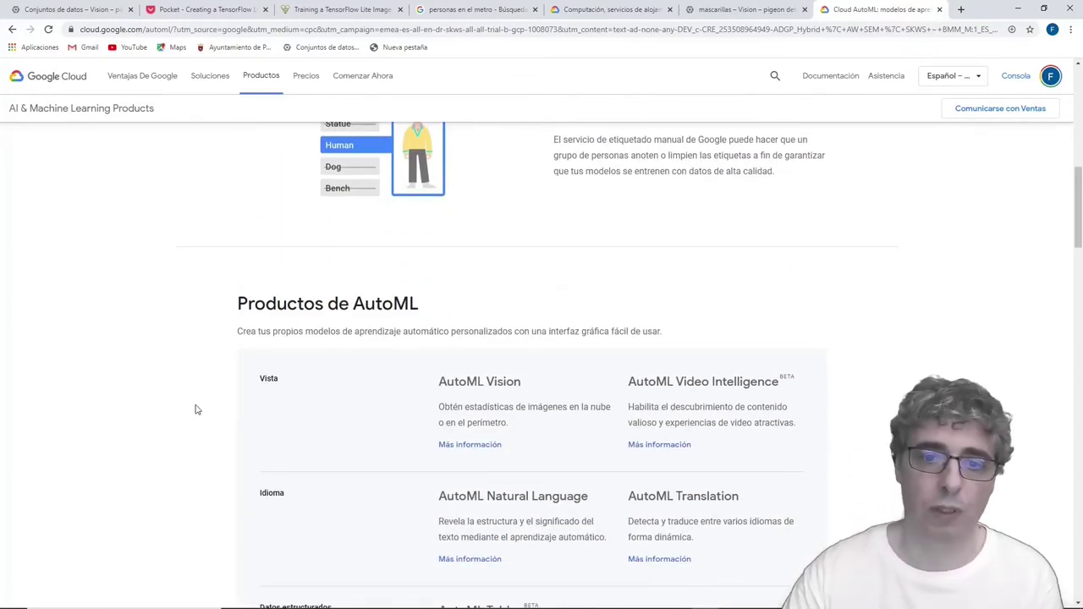
scroll(195, 410, "up", 8)
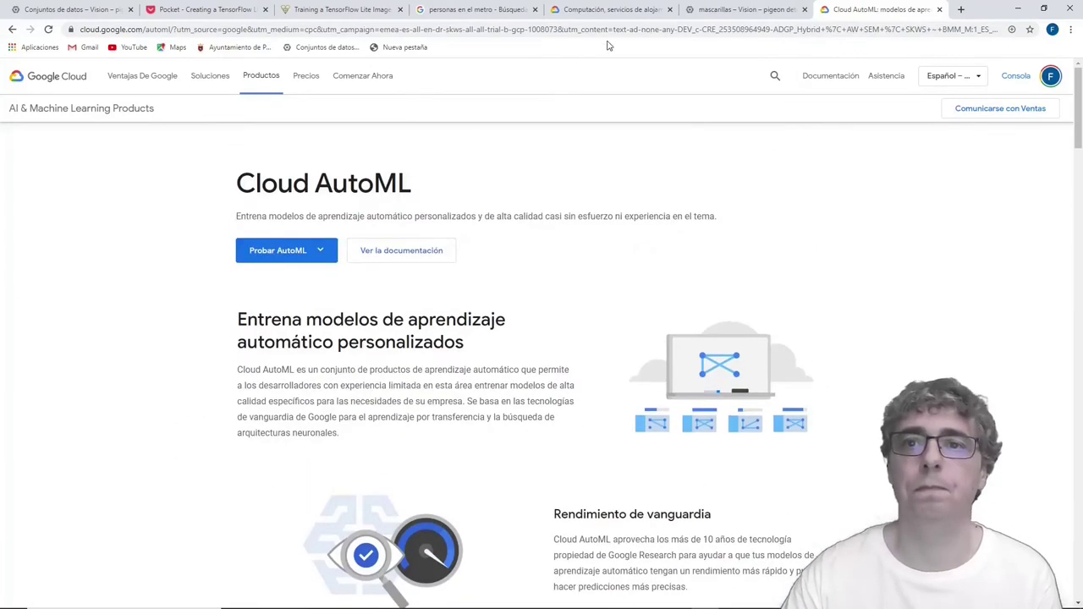
left_click(745, 11)
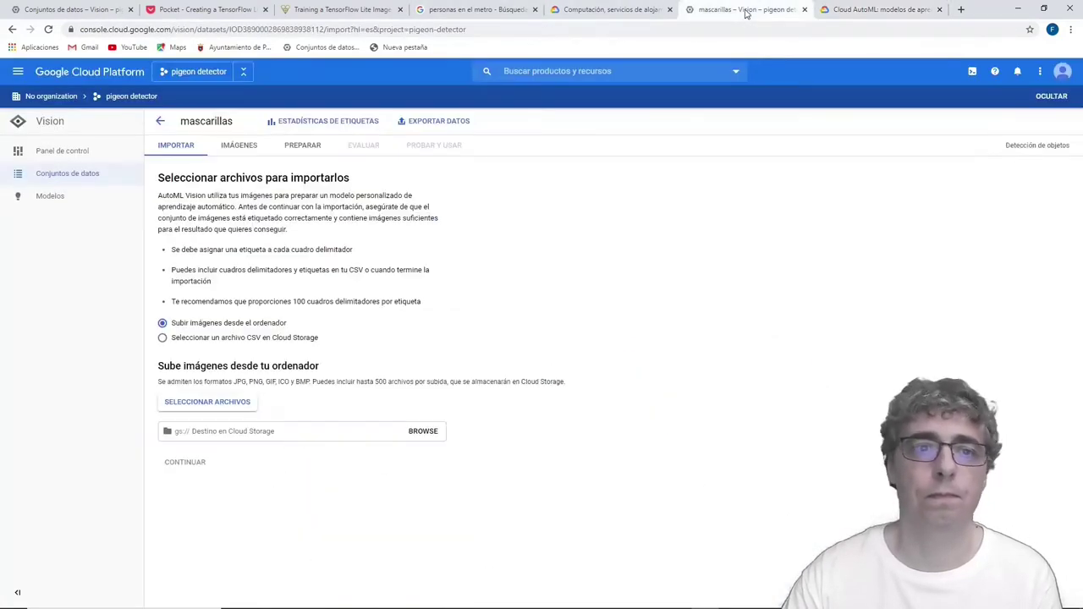
left_click(248, 149)
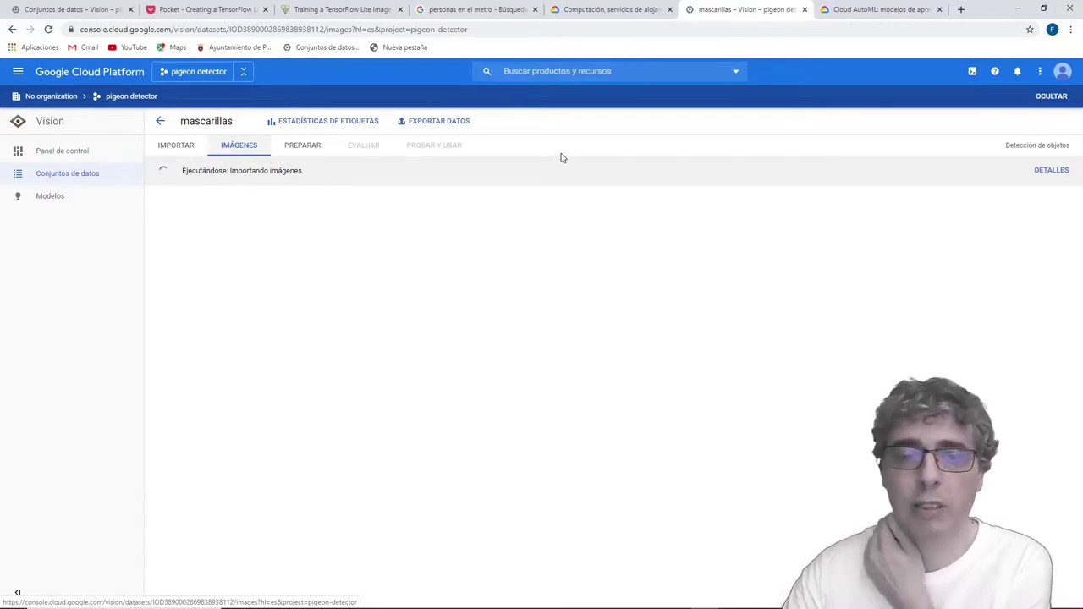
- Read the Cloud AutoML page's passage on transfer learning and neural architecture search in full screen
key("ctrl+Tab")
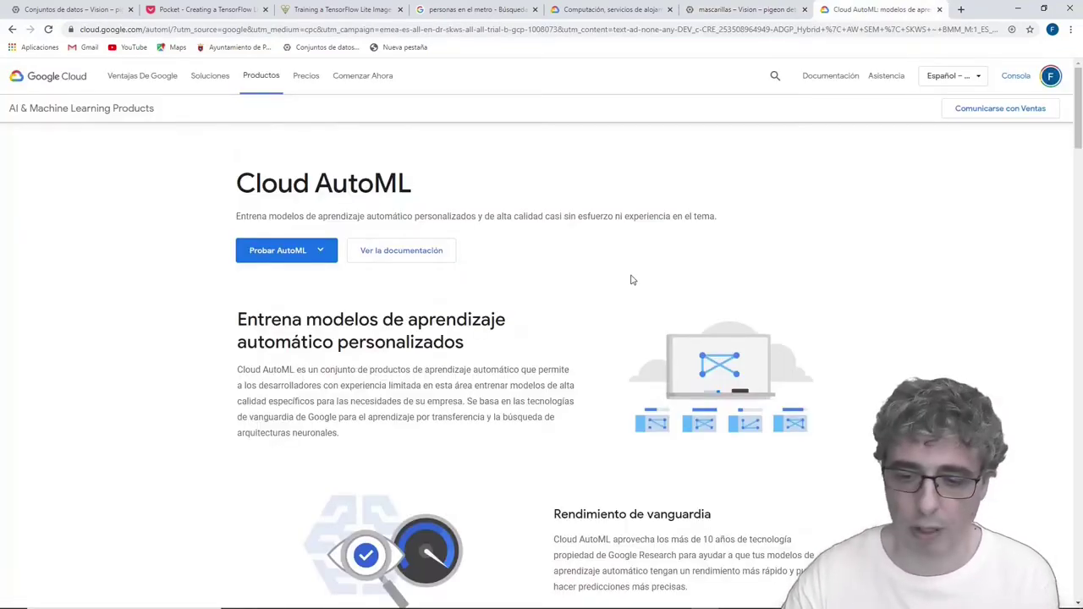
key("F11")
scroll(510, 275, "down", 1)
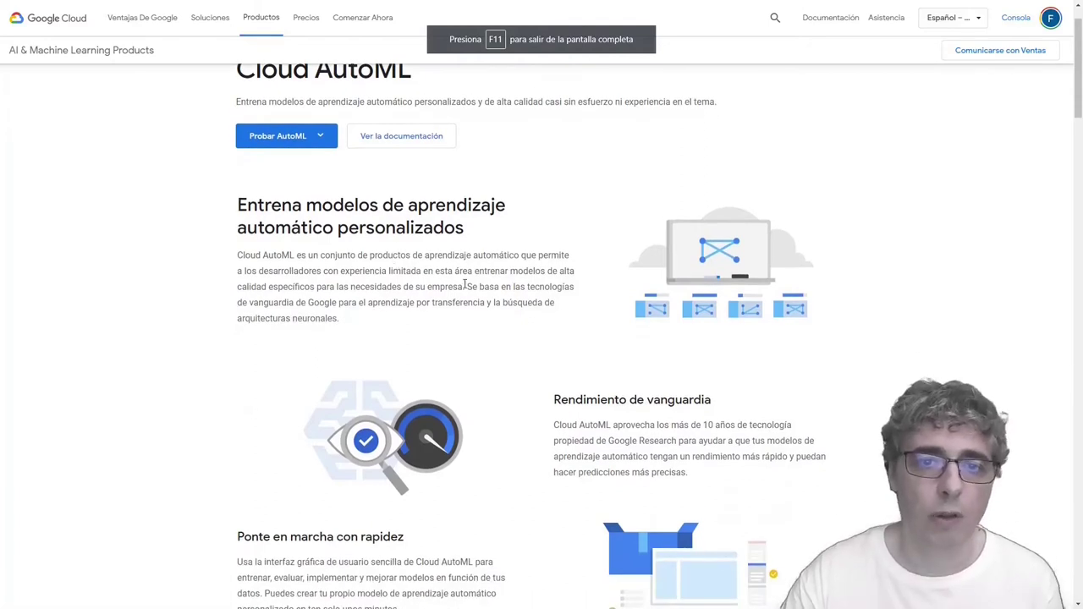
left_click_drag(465, 286, 472, 318)
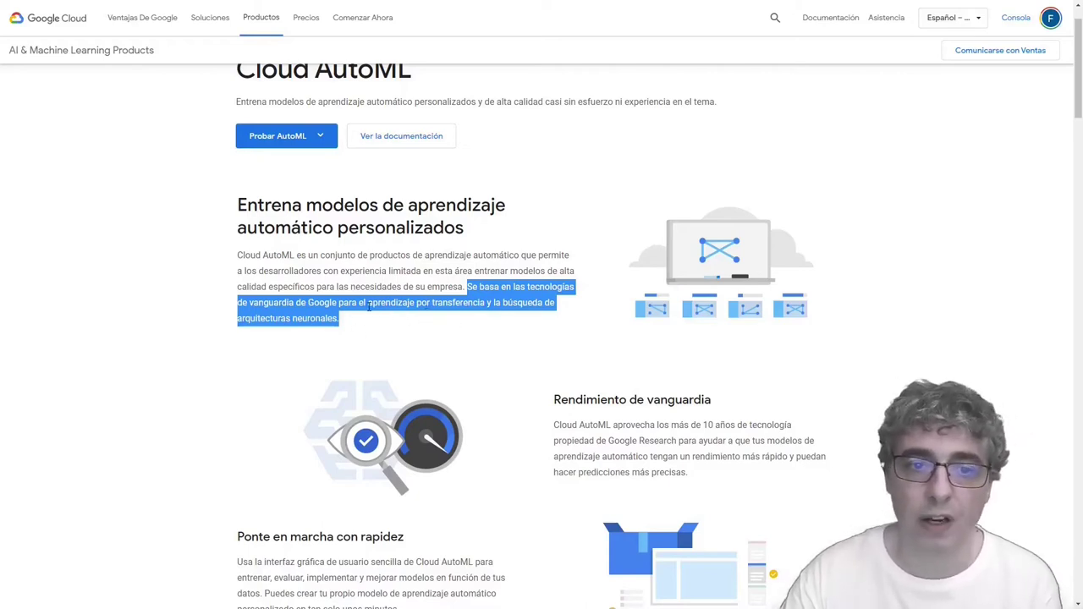
left_click(373, 304)
left_click_drag(373, 305, 492, 317)
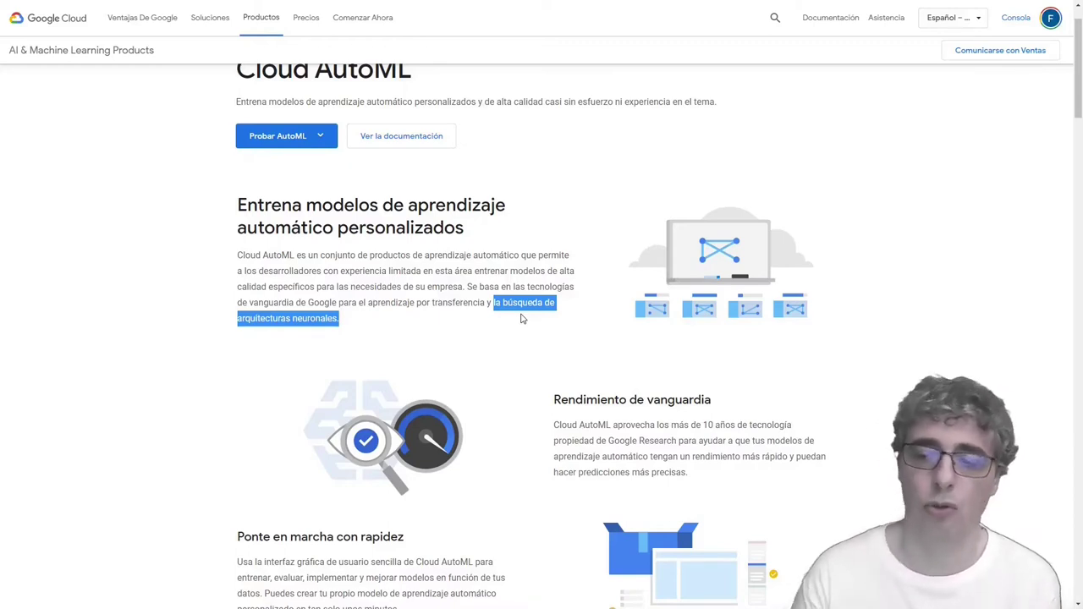
left_click(356, 313)
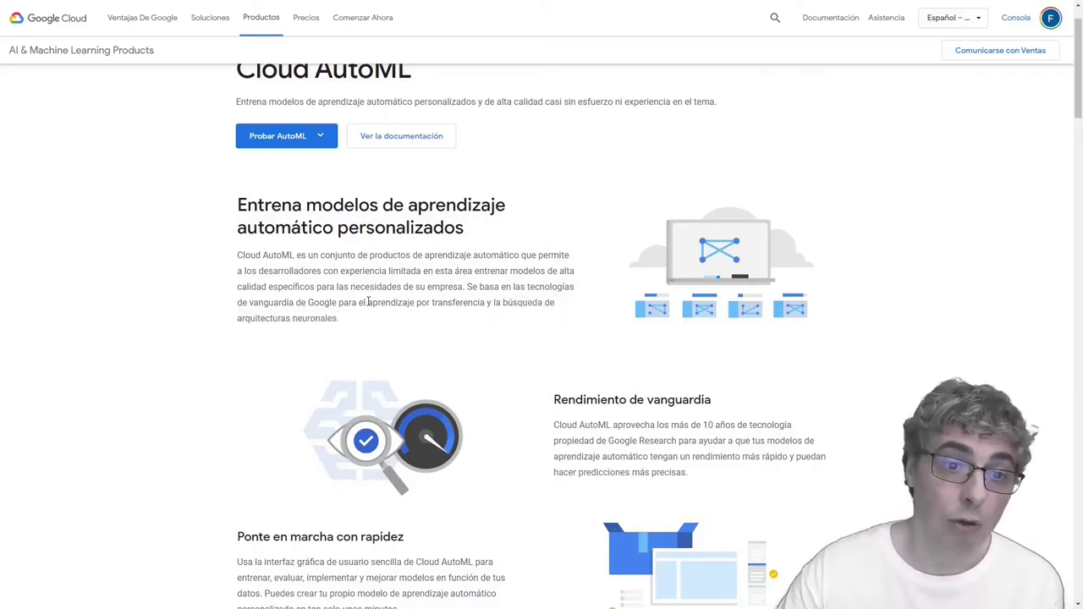
left_click_drag(369, 302, 486, 303)
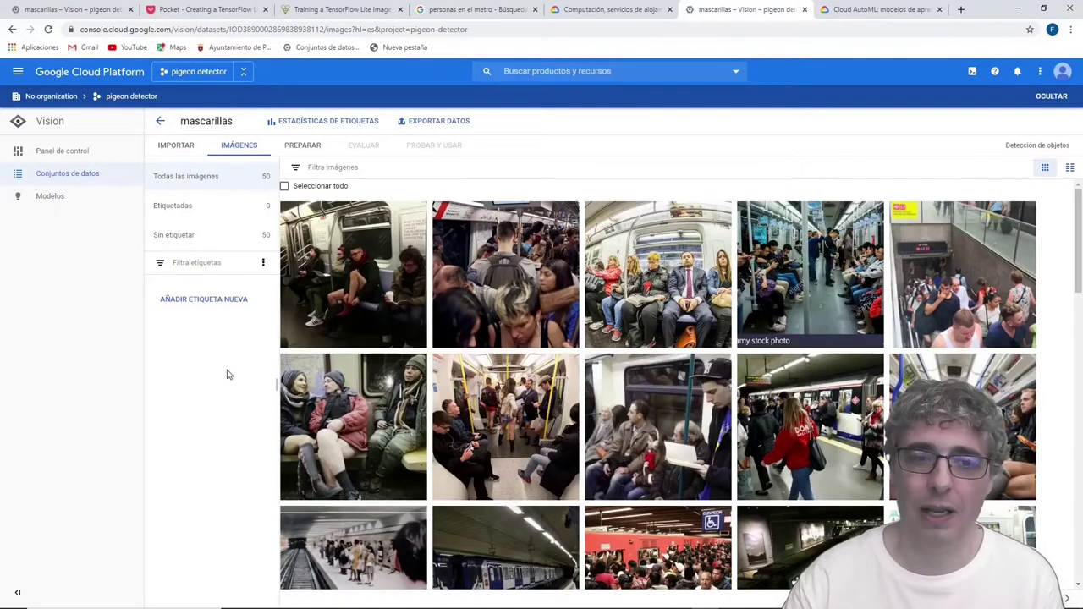
- Add a new label named sin_mascarilla to the mascarillas dataset
left_click(211, 299)
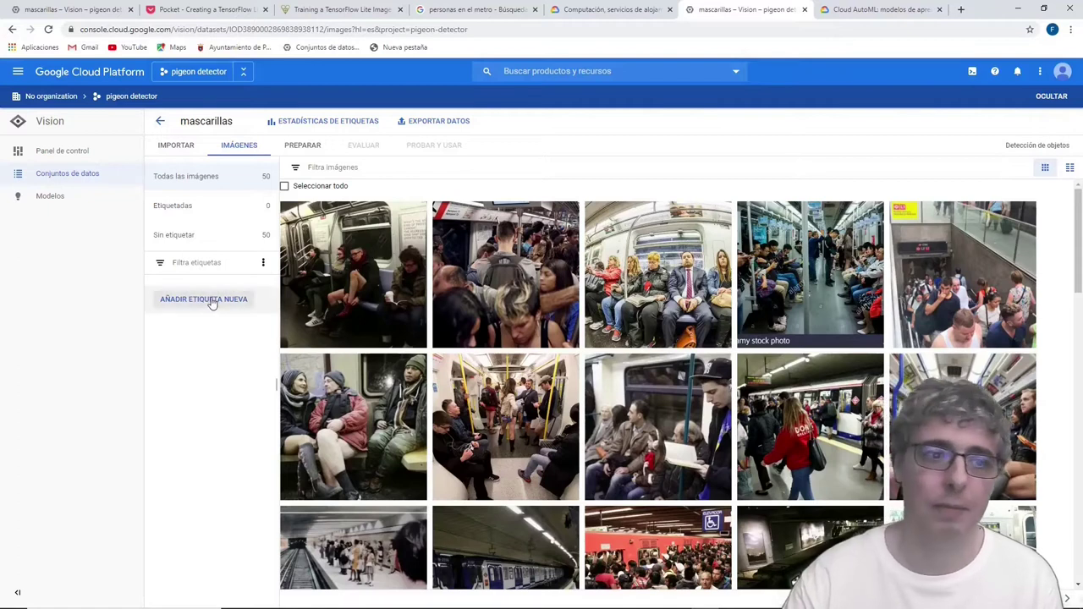
left_click(207, 297)
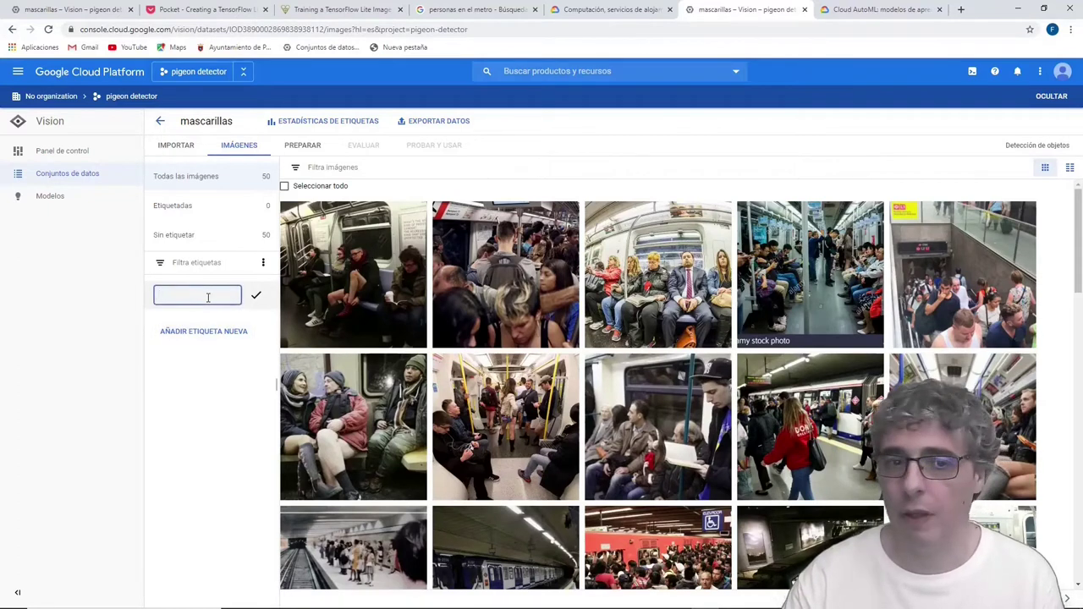
type("sin_")
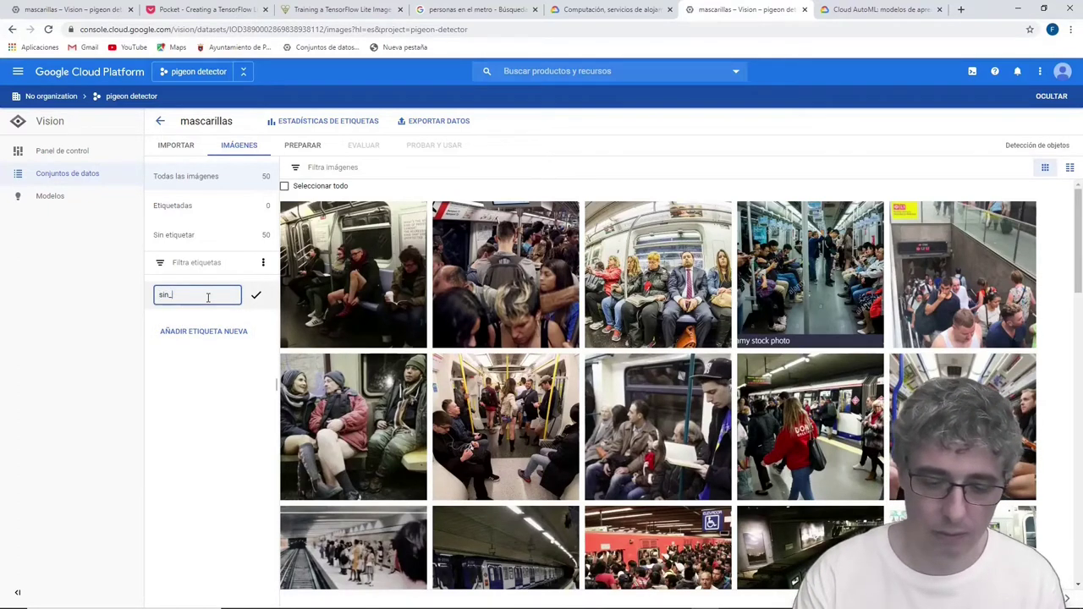
type("mascarilla")
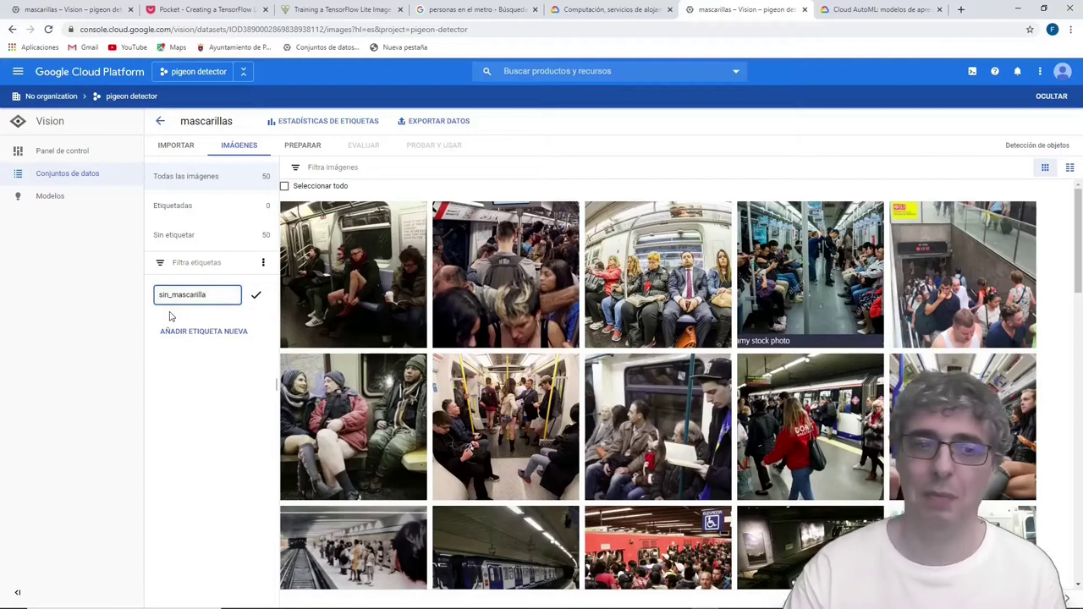
left_click(190, 334)
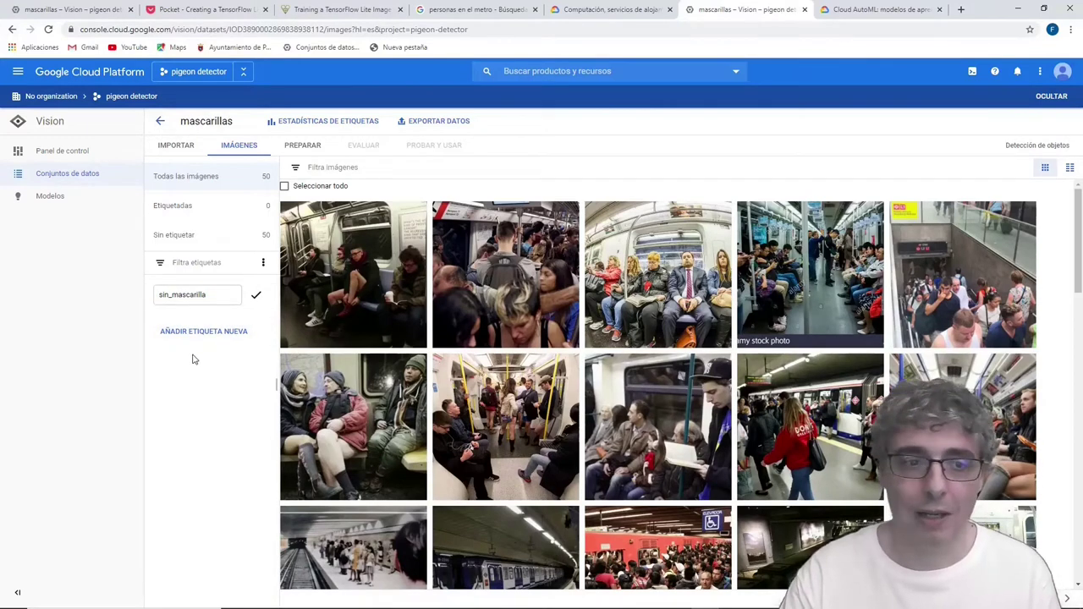
left_click(258, 297)
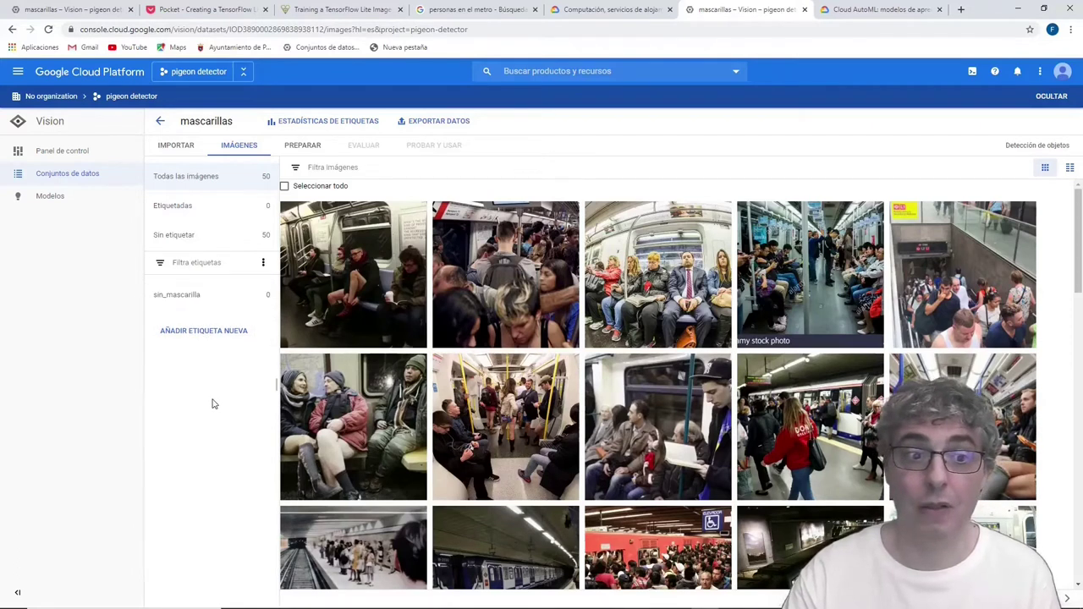
- Draw sin_mascarilla bounding boxes around the heads of seven seated passengers in the first image and save the annotations
left_click(346, 303)
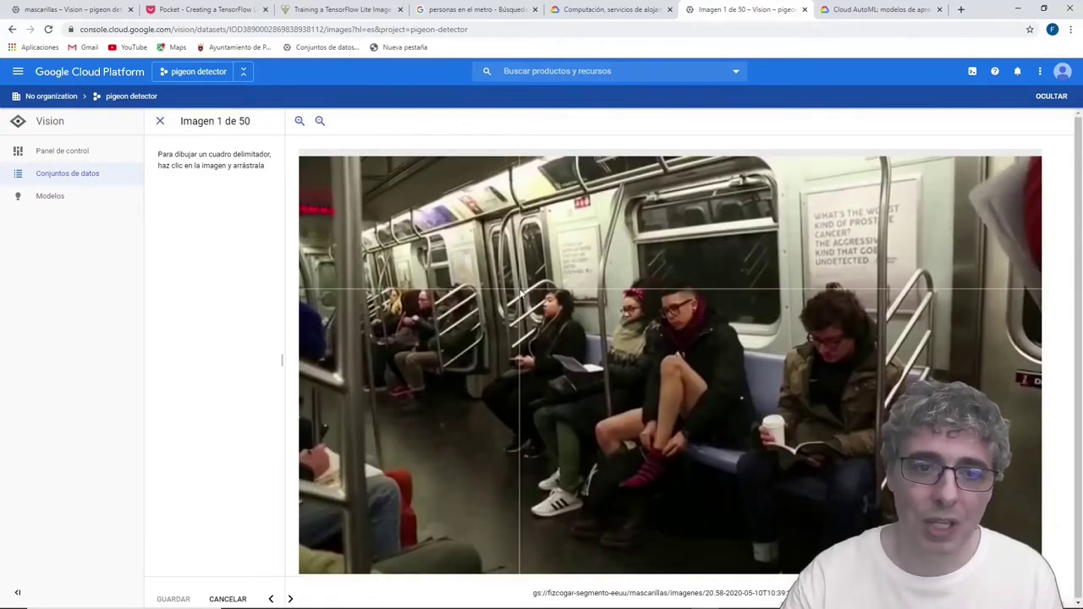
mouse_move(536, 290)
left_mouse_down()
mouse_move(546, 322)
mouse_move(578, 327)
left_mouse_up()
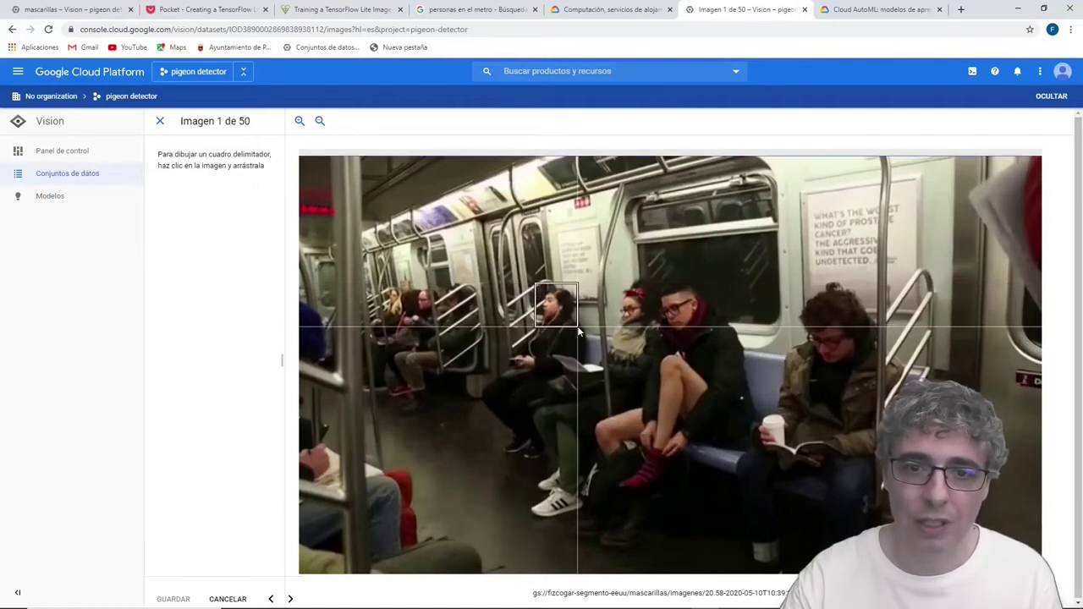
left_click_drag(611, 280, 649, 326)
left_click_drag(655, 278, 709, 339)
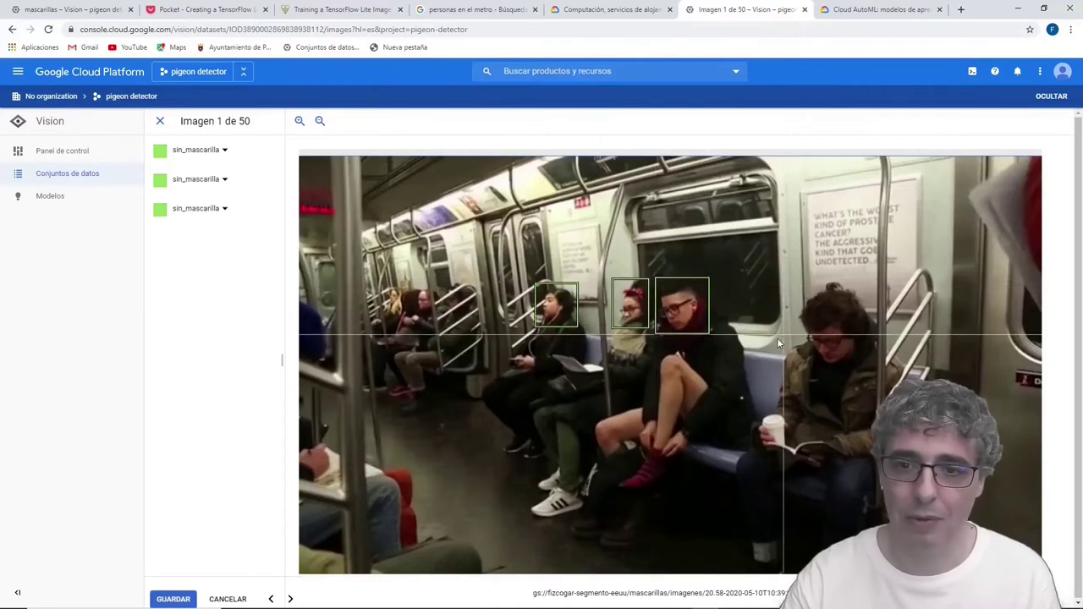
left_click_drag(792, 280, 880, 370)
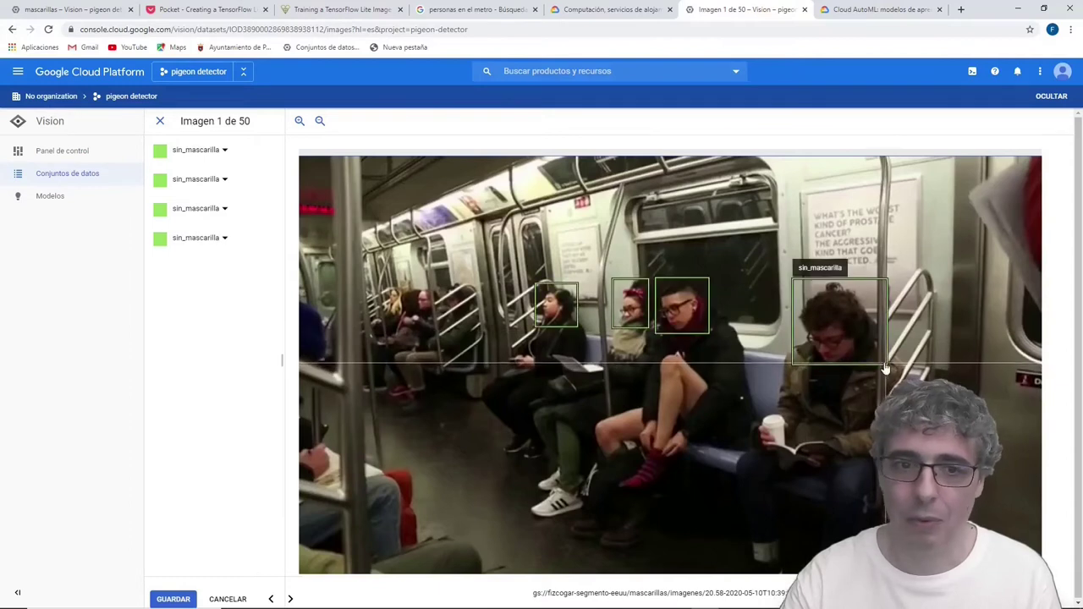
mouse_move(413, 284)
left_mouse_down()
mouse_move(429, 312)
mouse_move(461, 301)
mouse_move(476, 318)
left_mouse_up()
left_click_drag(386, 288, 404, 309)
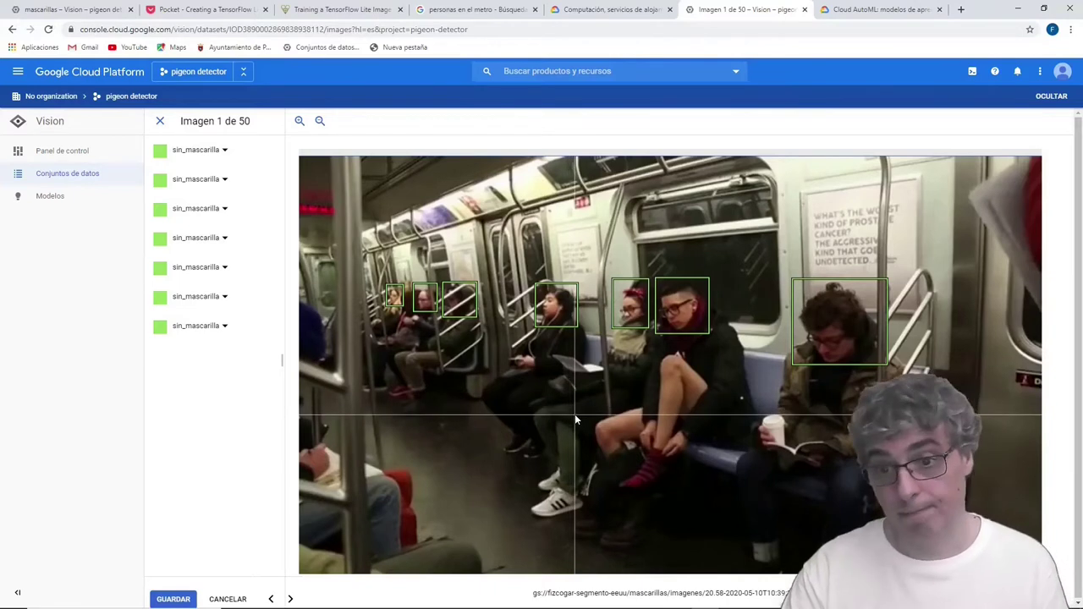
left_click(171, 600)
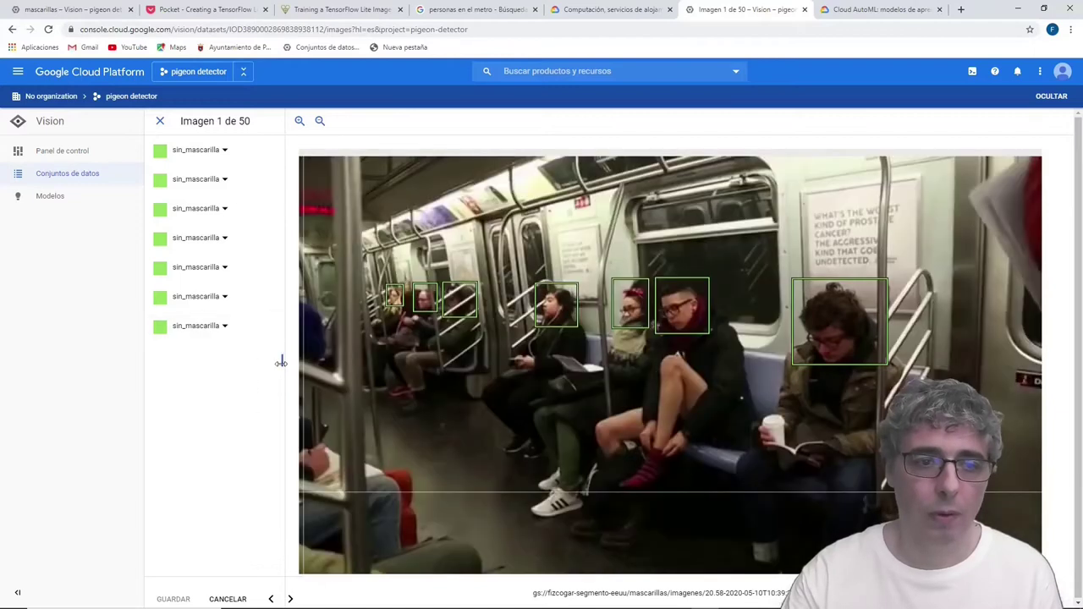
- Widen the label list, draw four sin_mascarilla boxes around passengers' heads in the second image, and save them
left_click_drag(280, 359, 306, 360)
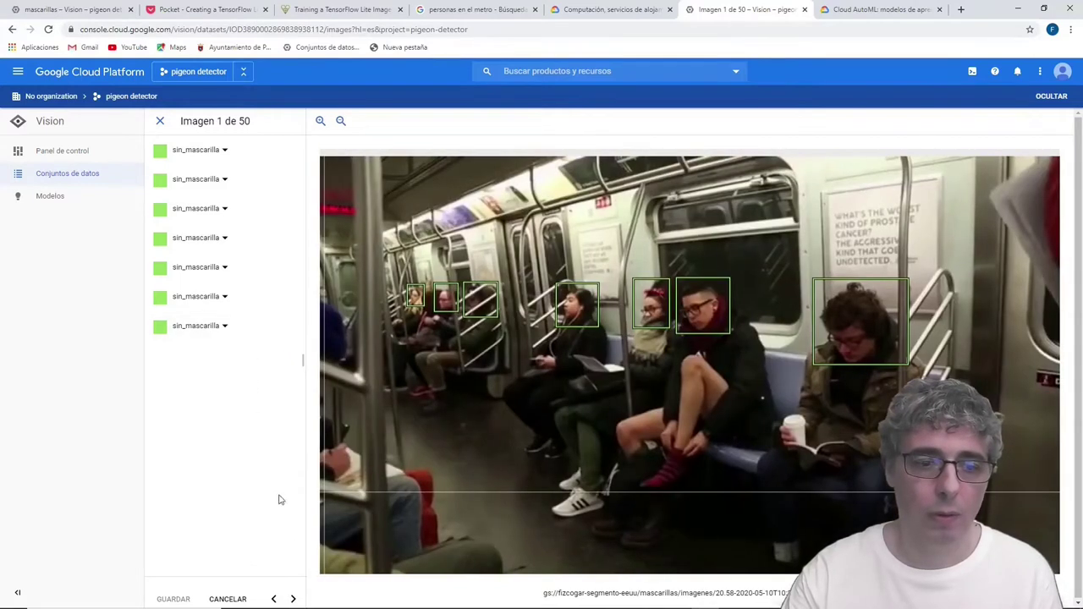
left_click(292, 599)
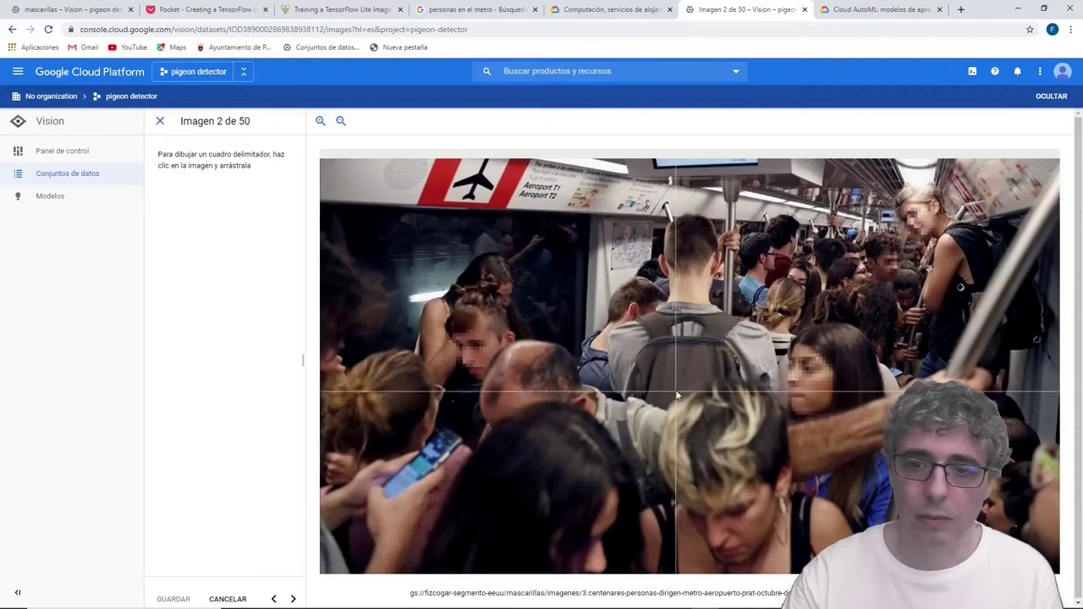
mouse_move(661, 385)
left_mouse_down()
mouse_move(749, 539)
mouse_move(784, 566)
left_mouse_up()
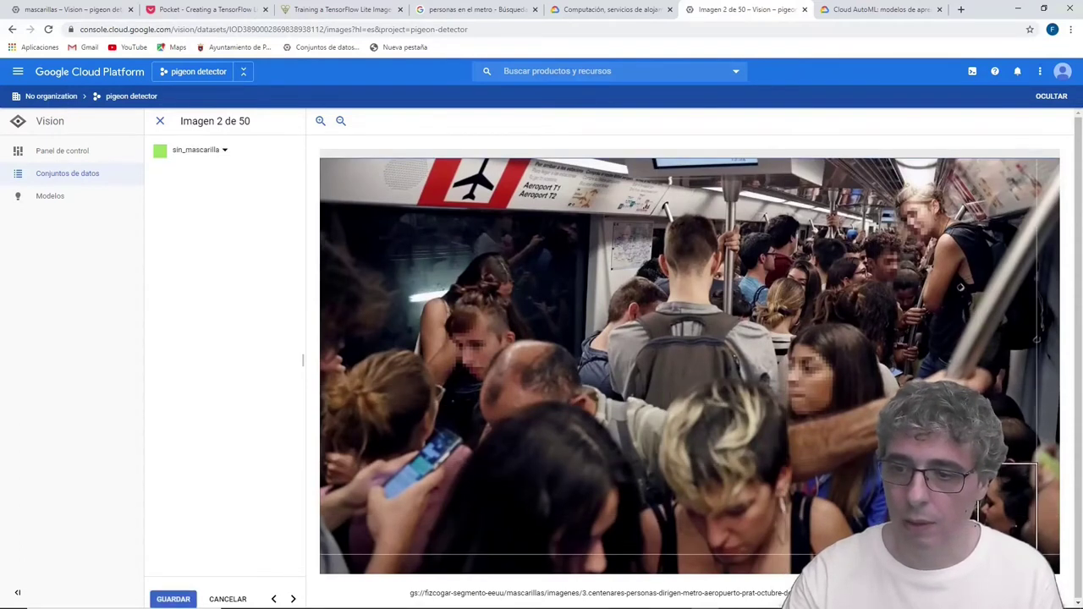
left_click_drag(973, 457, 1037, 480)
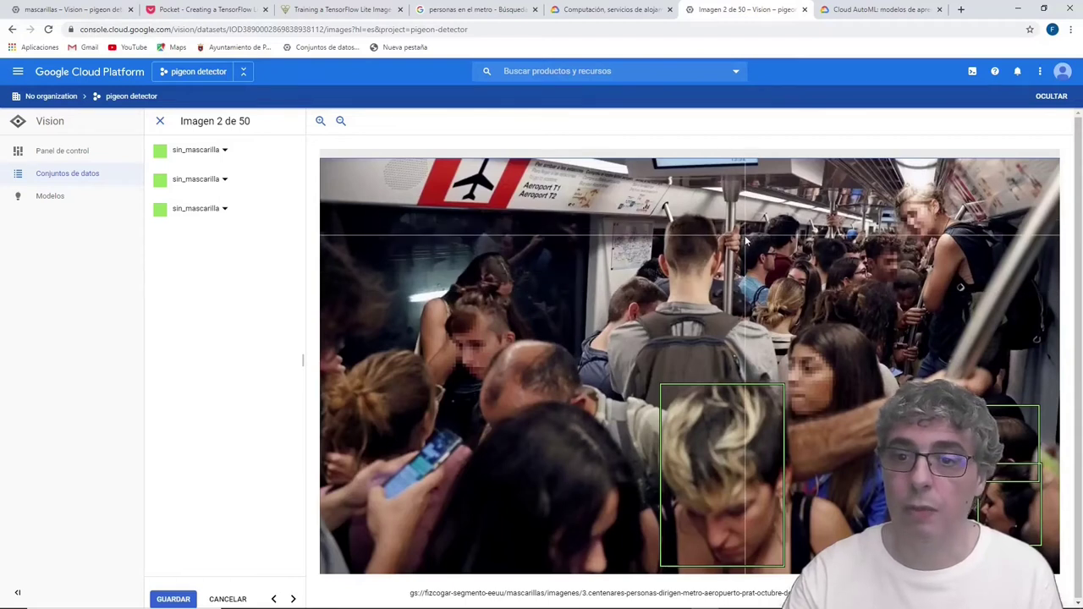
left_click_drag(738, 229, 778, 275)
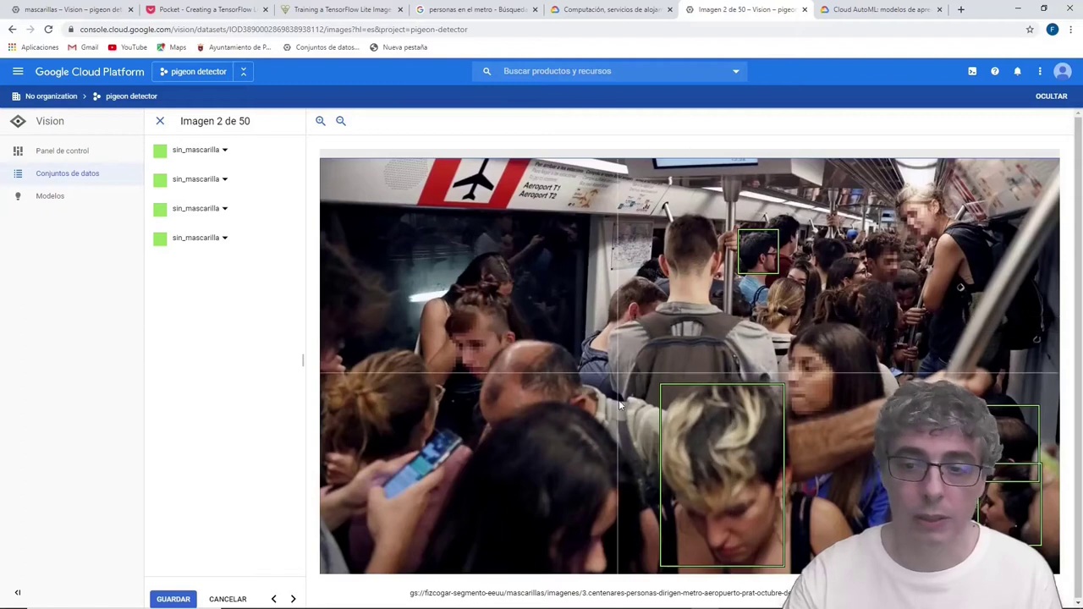
mouse_move(214, 606)
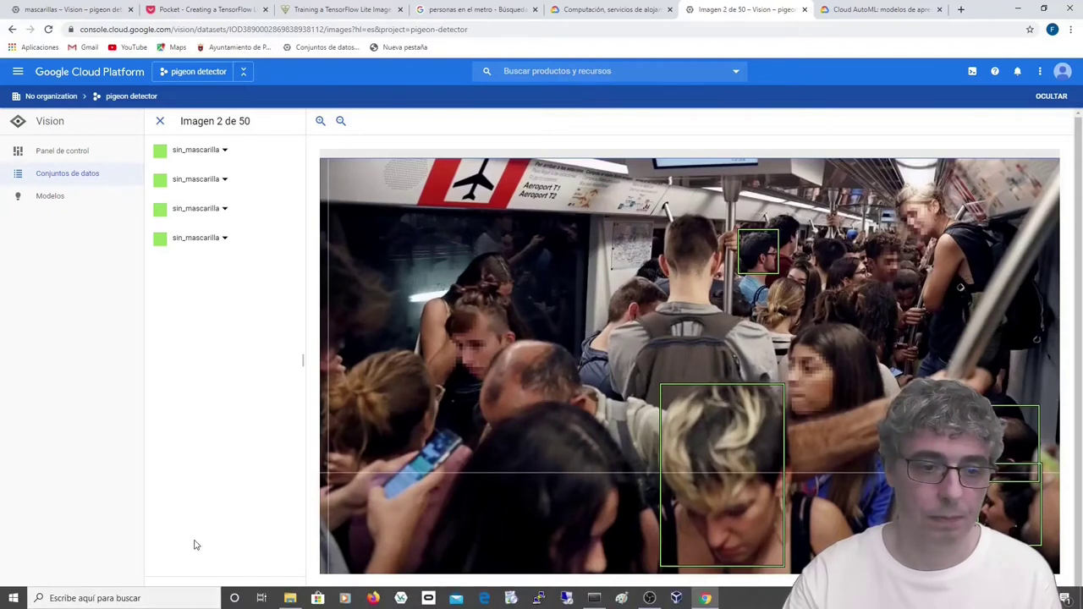
left_click(177, 598)
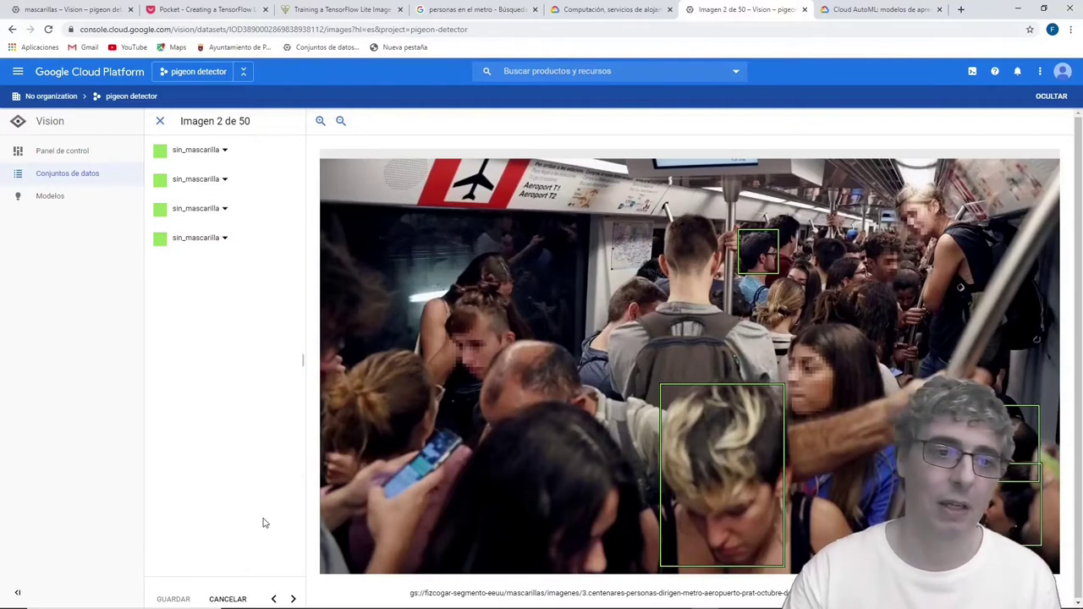
- Draw a sin_mascarilla bounding box around the standing man's head in the third image
left_click(293, 599)
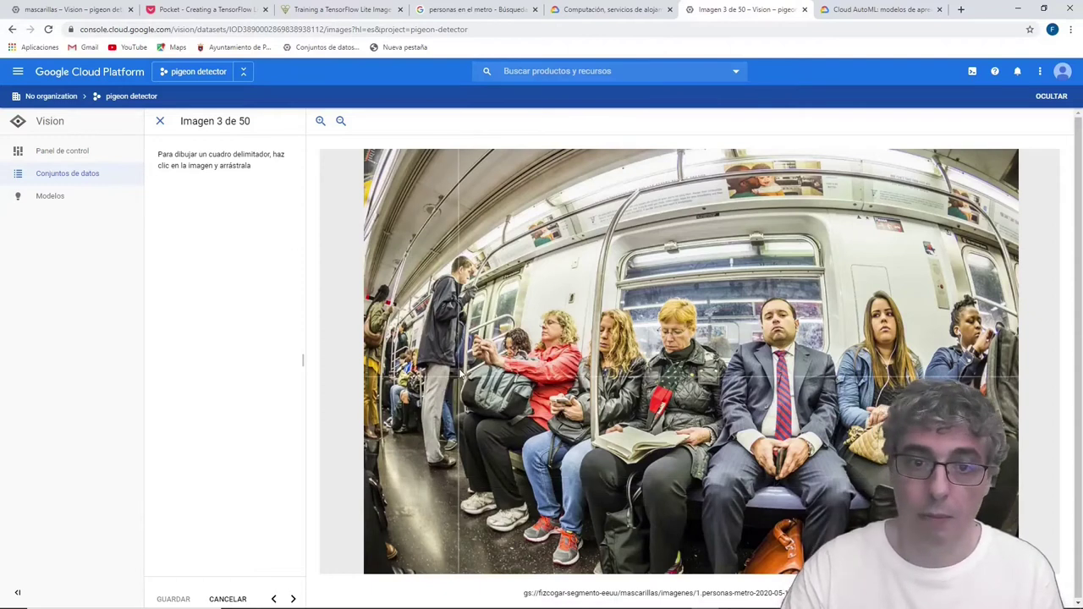
left_click_drag(447, 253, 475, 291)
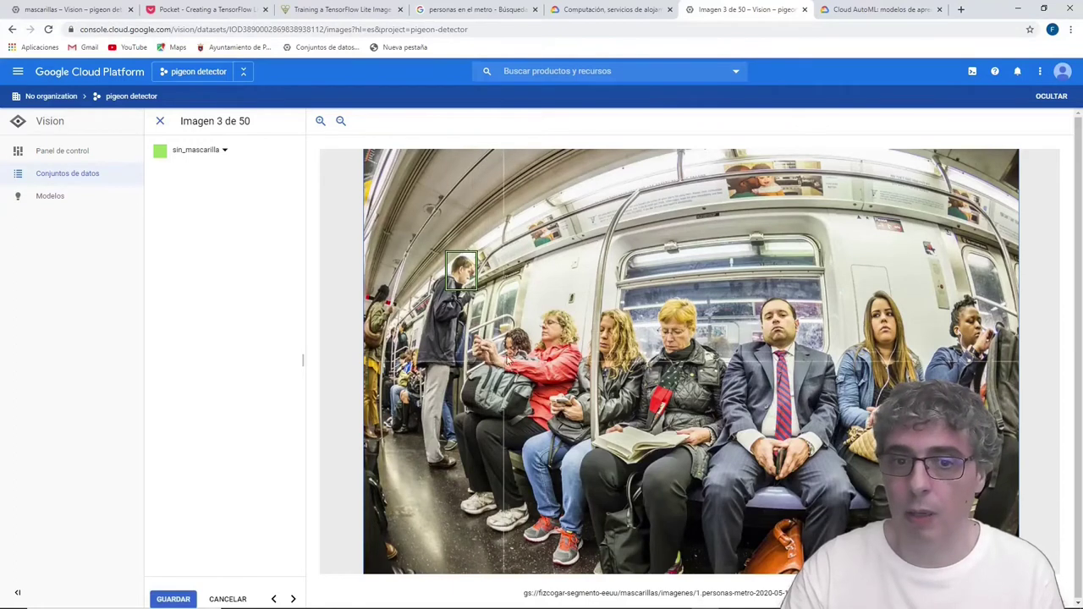
- Draw eleven sin_mascarilla boxes around passengers' heads in the fourth image and save the annotations
key("Right")
left_click_drag(397, 156, 539, 309)
mouse_move(541, 270)
left_mouse_down()
mouse_move(567, 313)
mouse_move(595, 297)
mouse_move(638, 306)
left_mouse_up()
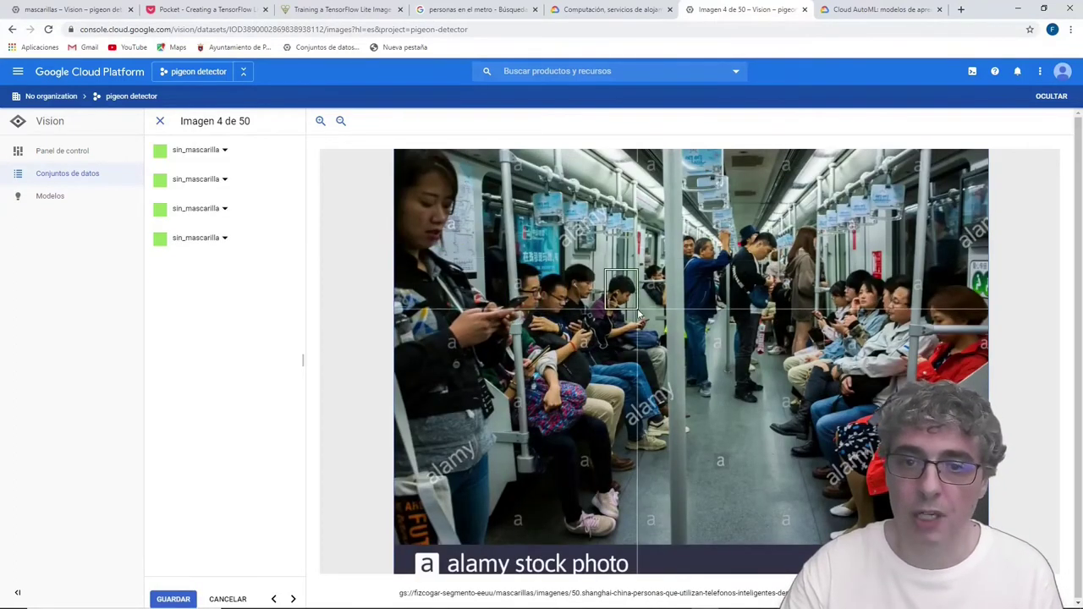
mouse_move(885, 282)
left_mouse_down()
mouse_move(910, 326)
mouse_move(877, 313)
left_mouse_up()
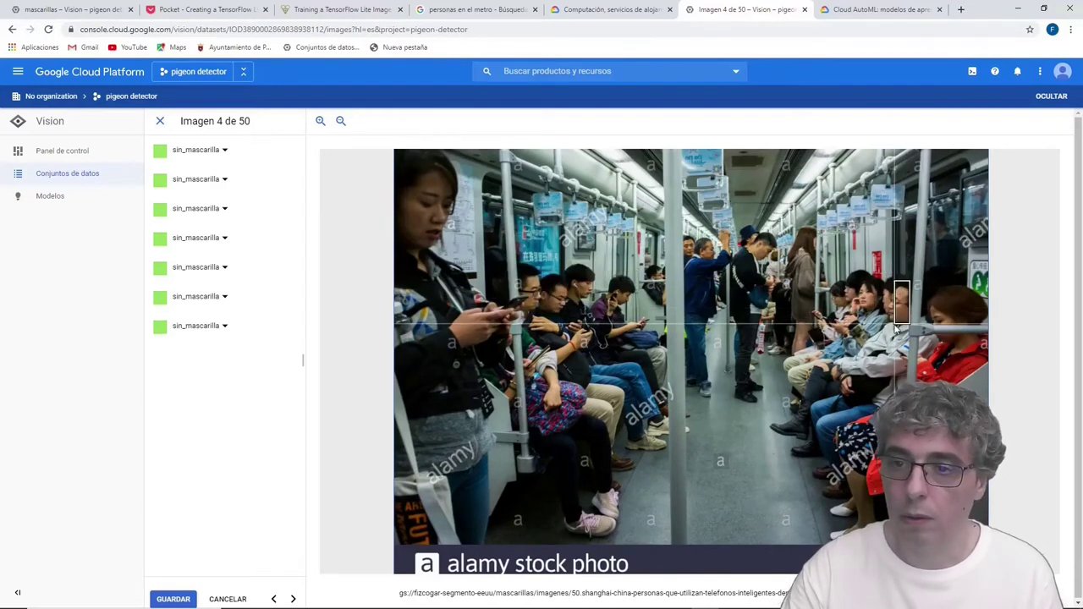
left_click_drag(747, 233, 779, 264)
left_click_drag(681, 234, 718, 259)
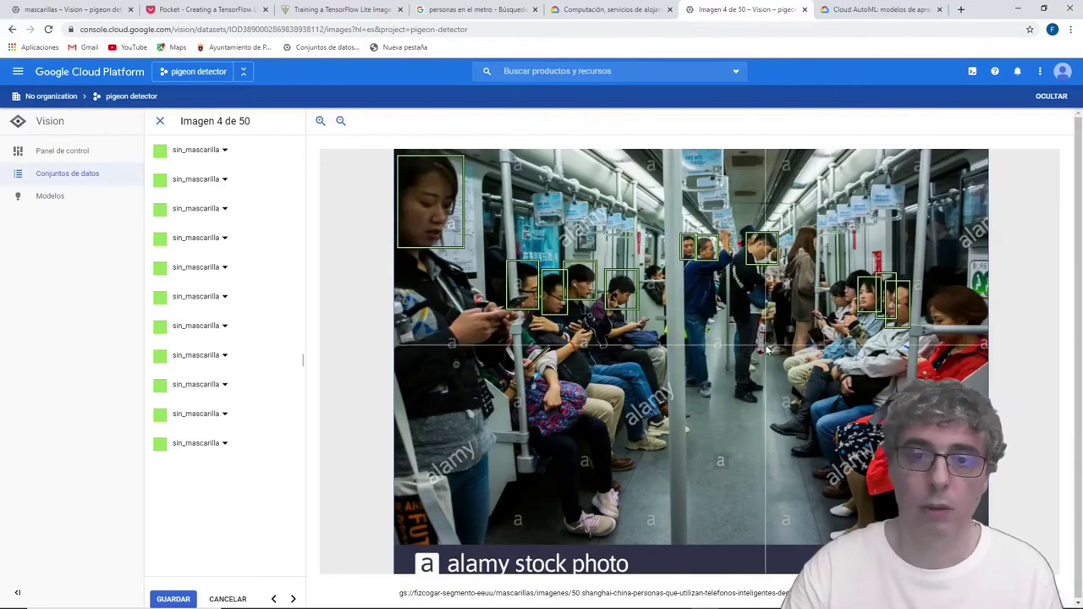
left_click(174, 599)
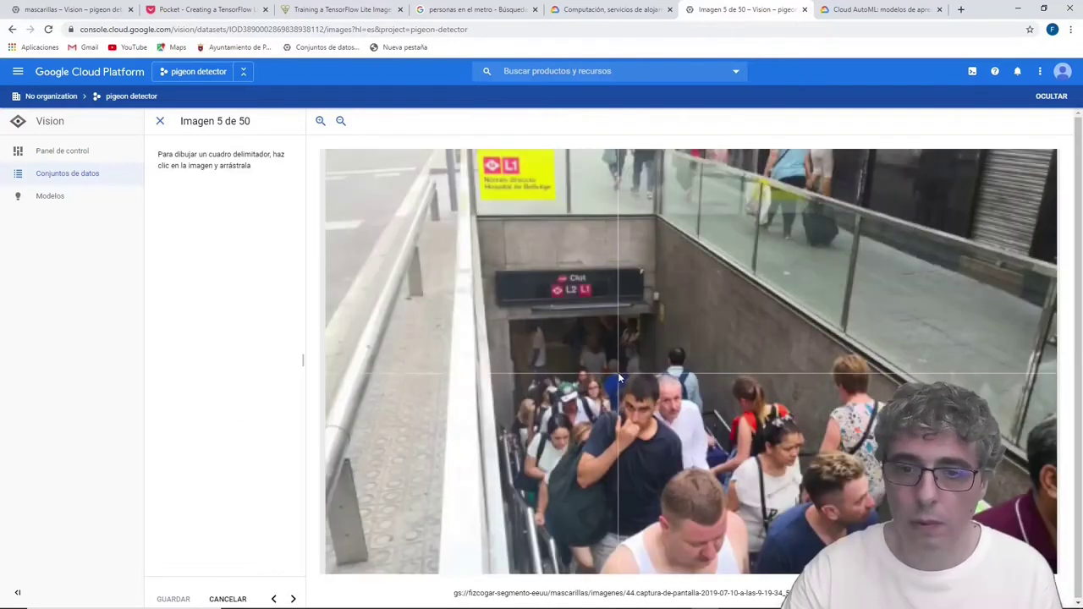
- Draw seven sin_mascarilla boxes around the heads of people on the metro entrance stairs in the fifth image and save them
left_click_drag(618, 373, 654, 432)
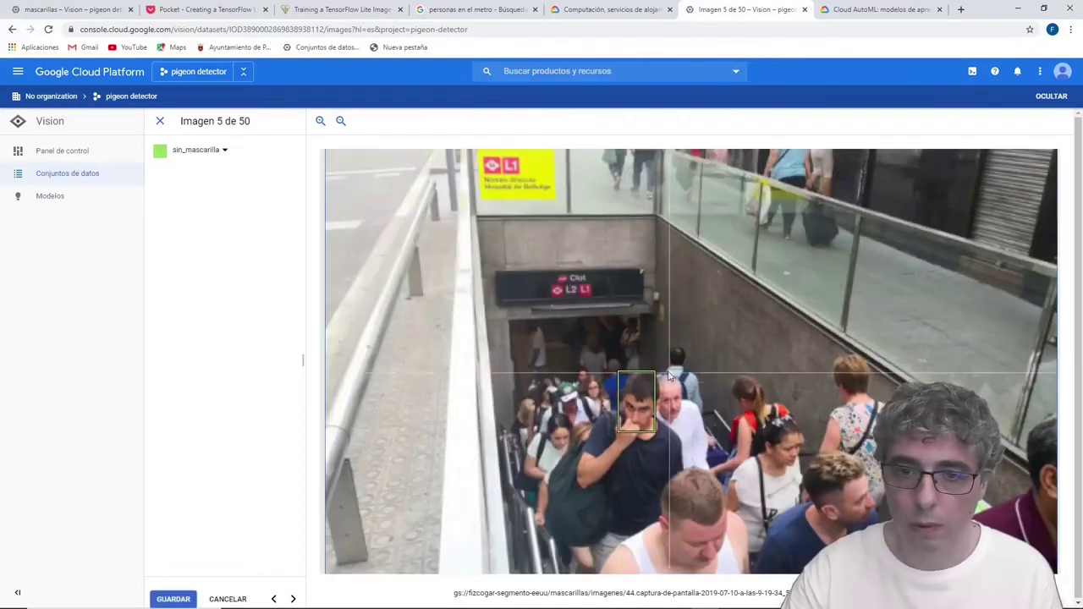
left_click_drag(758, 418, 881, 524)
left_click_drag(660, 472, 736, 564)
left_click_drag(649, 370, 684, 421)
left_click_drag(582, 378, 605, 401)
left_click_drag(543, 415, 570, 452)
left_click(173, 599)
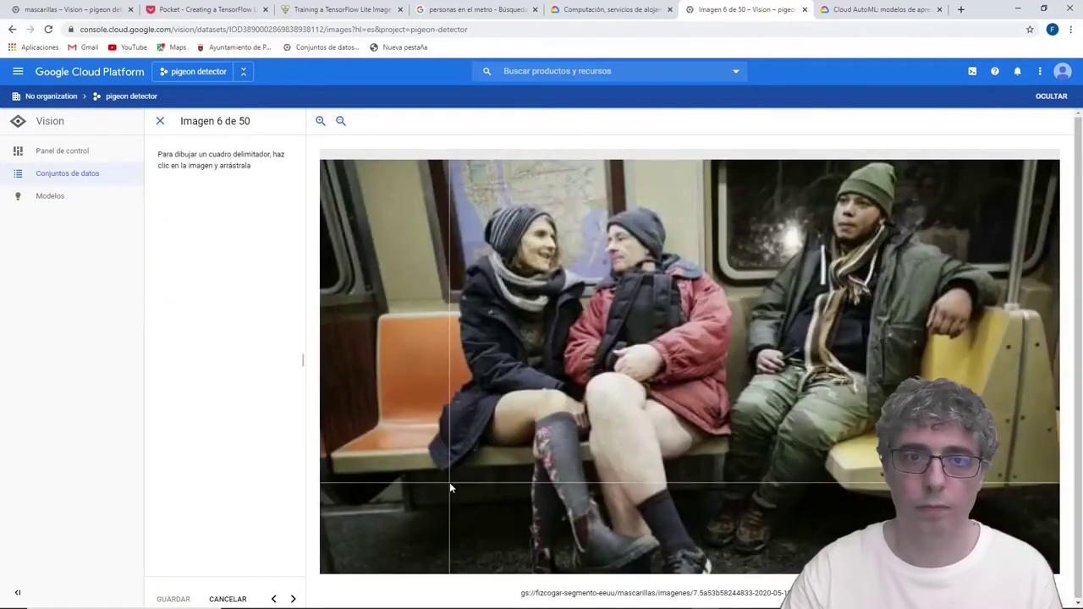
- Draw sin_mascarilla boxes around the heads of the three seated passengers in the sixth image and advance to the seventh
left_click_drag(823, 171, 887, 240)
left_click_drag(604, 211, 666, 273)
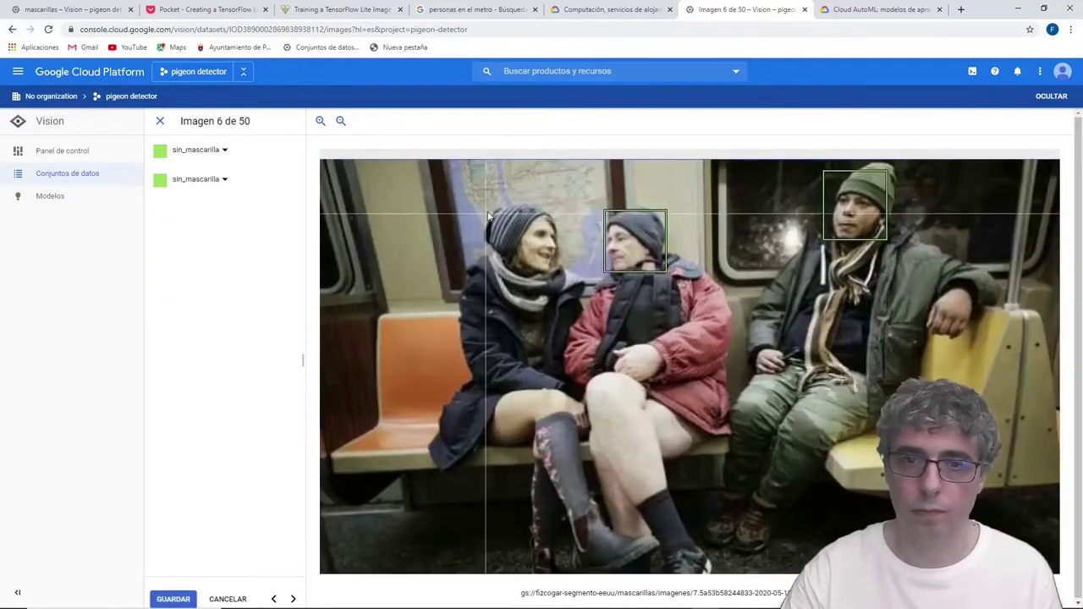
left_click_drag(487, 201, 566, 279)
left_click(293, 599)
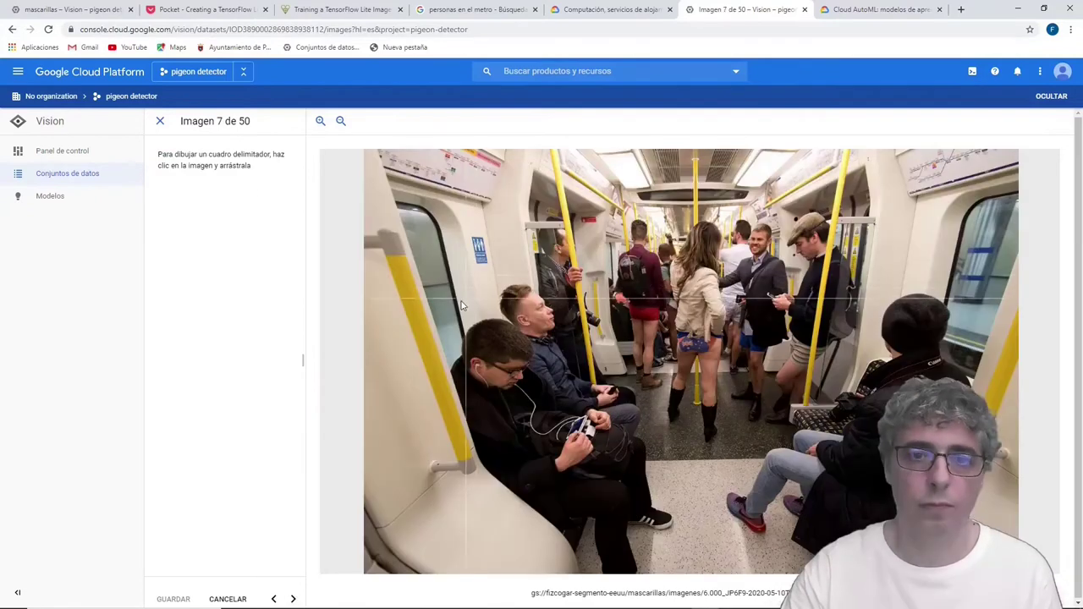
- Draw four sin_mascarilla boxes around two standing and two seated men's heads in the seventh image, saving the changes and continuing
left_click_drag(787, 211, 843, 263)
left_click_drag(743, 222, 777, 265)
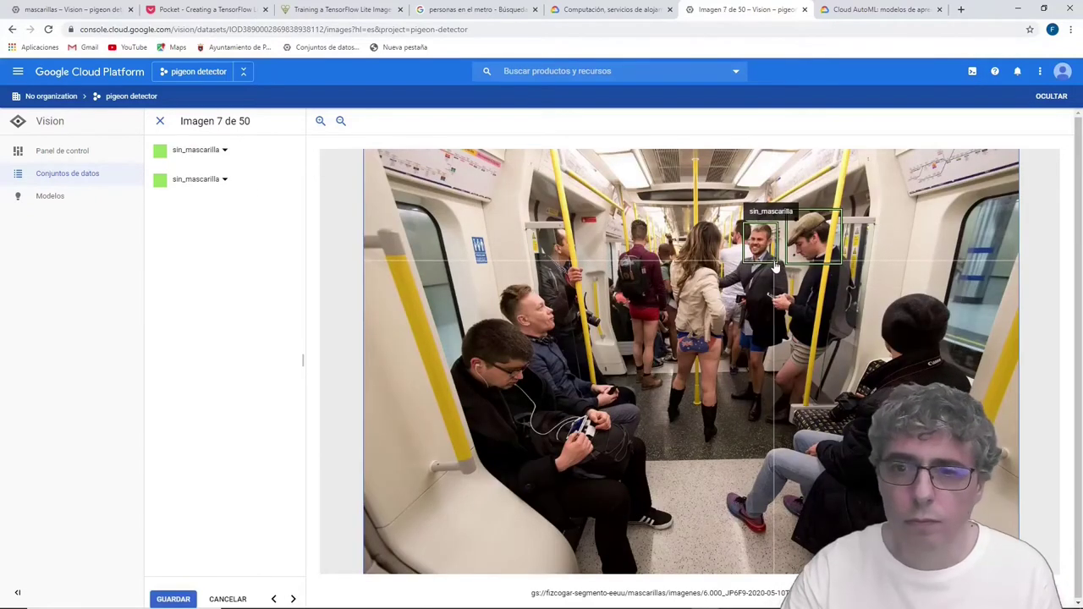
left_click_drag(495, 282, 564, 341)
left_click_drag(456, 313, 535, 387)
left_click(293, 599)
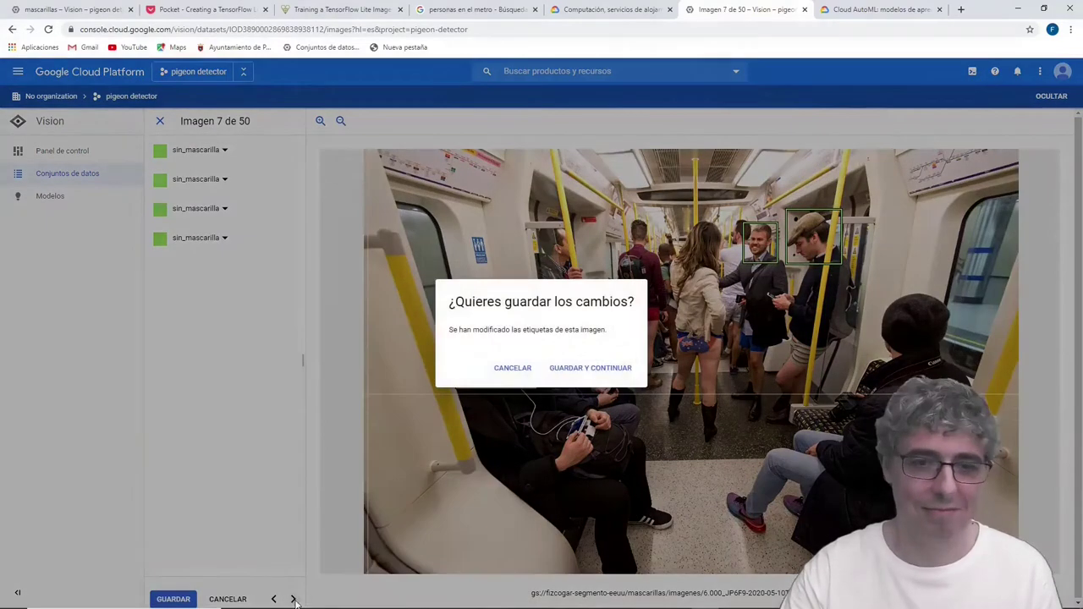
left_click(590, 367)
- Draw four sin_mascarilla boxes around the passengers' heads in the eighth image
left_click_drag(800, 182, 916, 318)
left_click_drag(655, 372, 707, 437)
left_click_drag(605, 292, 663, 367)
left_click_drag(524, 303, 569, 356)
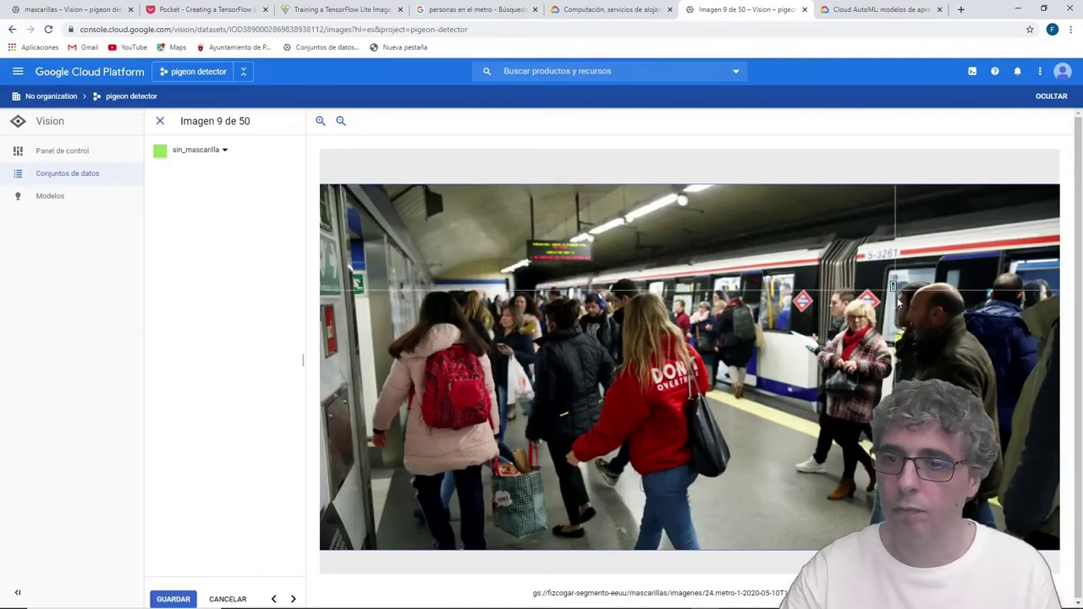
- Draw seven sin_mascarilla boxes around the visible faces of people on the platform in the ninth image
left_click_drag(906, 281, 965, 340)
mouse_move(826, 286)
left_mouse_down()
mouse_move(856, 334)
mouse_move(883, 337)
left_mouse_up()
left_click_drag(583, 292, 608, 322)
left_click_drag(510, 292, 523, 335)
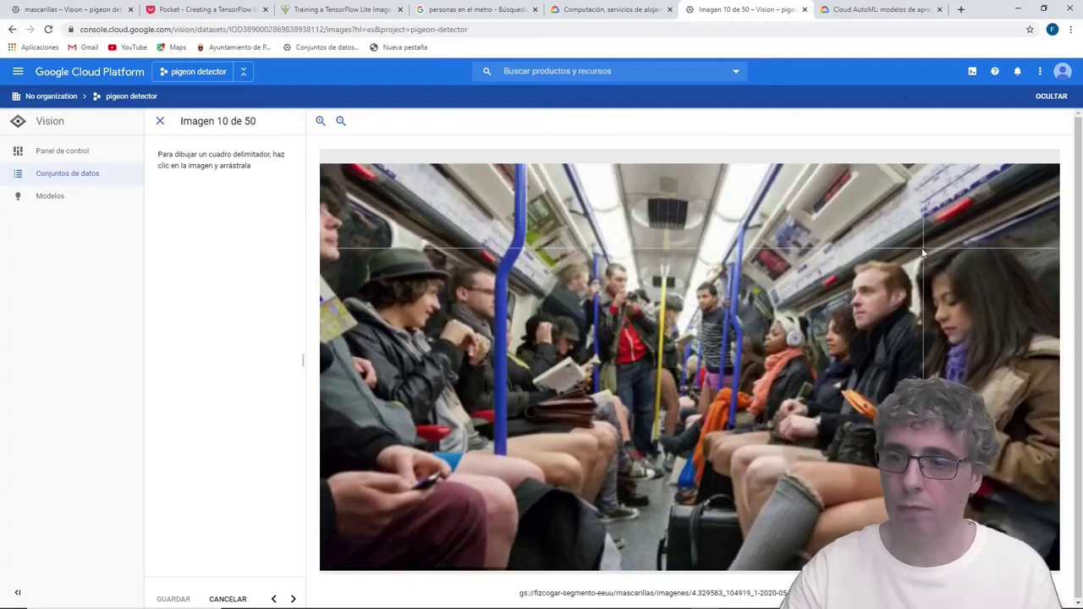
- Draw eleven sin_mascarilla boxes around the heads of seated and standing passengers in the tenth image and save them
left_click_drag(920, 249, 1017, 341)
left_click_drag(848, 259, 914, 323)
left_click_drag(824, 306, 860, 359)
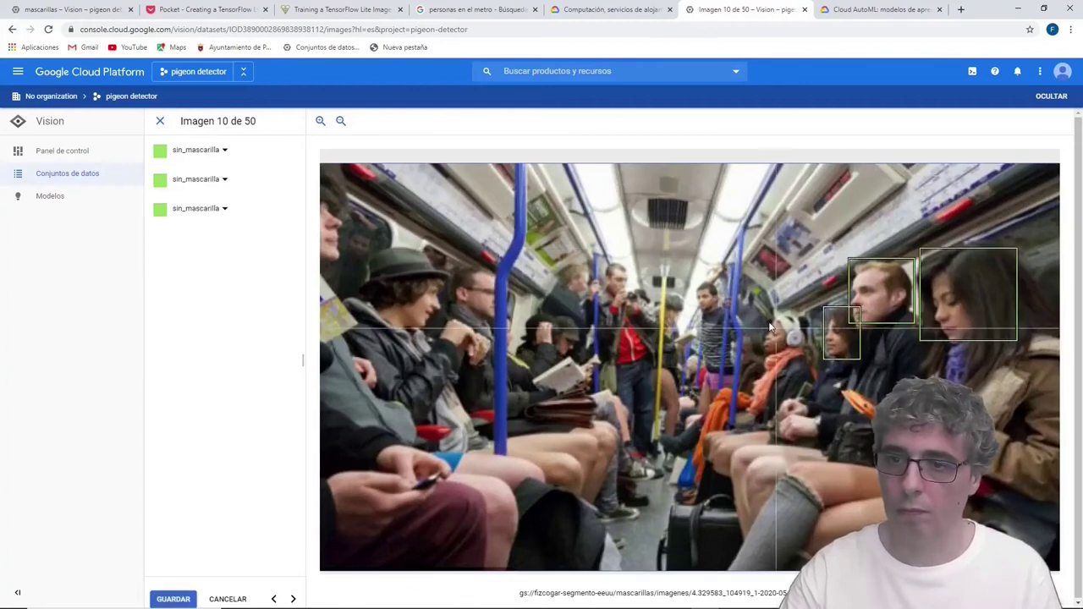
left_click_drag(761, 314, 812, 357)
left_click_drag(691, 278, 721, 311)
left_click_drag(601, 261, 634, 296)
left_click_drag(555, 264, 597, 298)
left_click_drag(552, 314, 582, 359)
left_click_drag(453, 262, 516, 321)
left_click_drag(367, 248, 444, 329)
left_click_drag(320, 194, 344, 264)
left_click(173, 599)
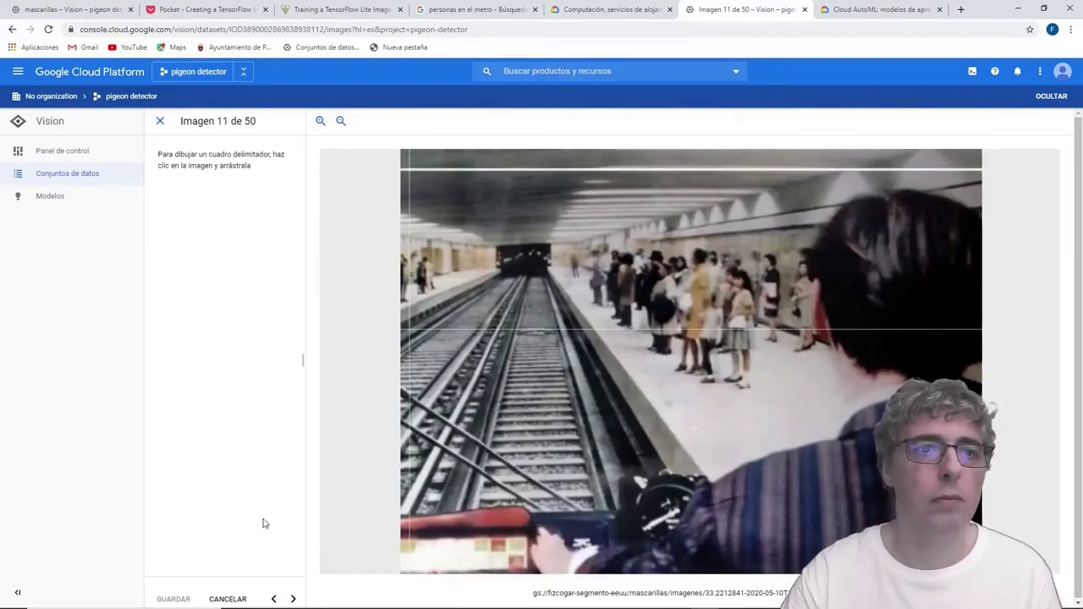
- Return to the dataset's image gallery and delete the unlabeled image of the tracks and platform seen from behind the driver
left_click(160, 122)
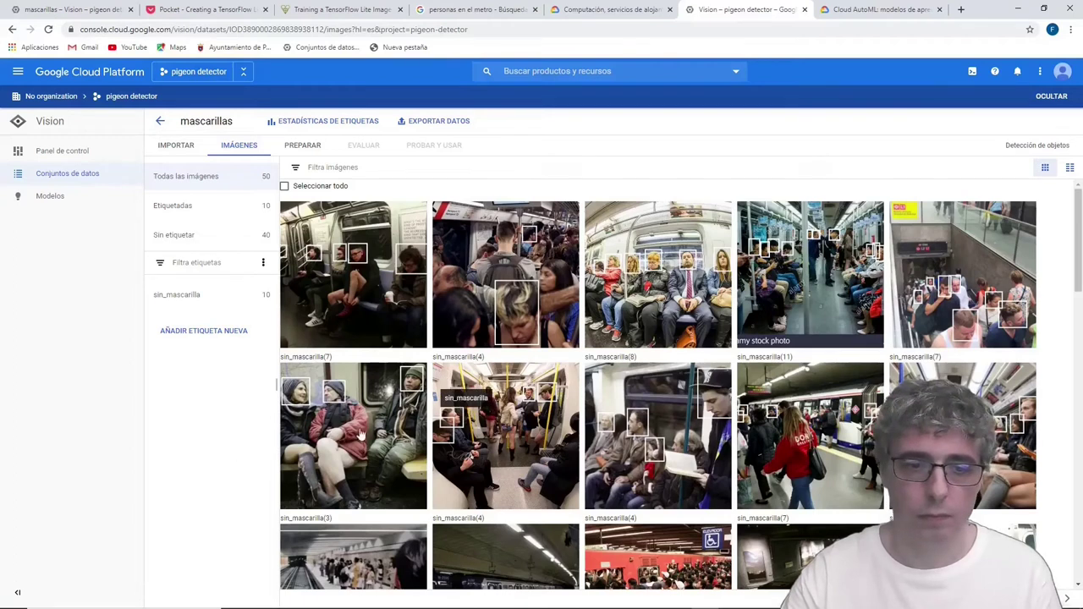
scroll(897, 331, "down", 2)
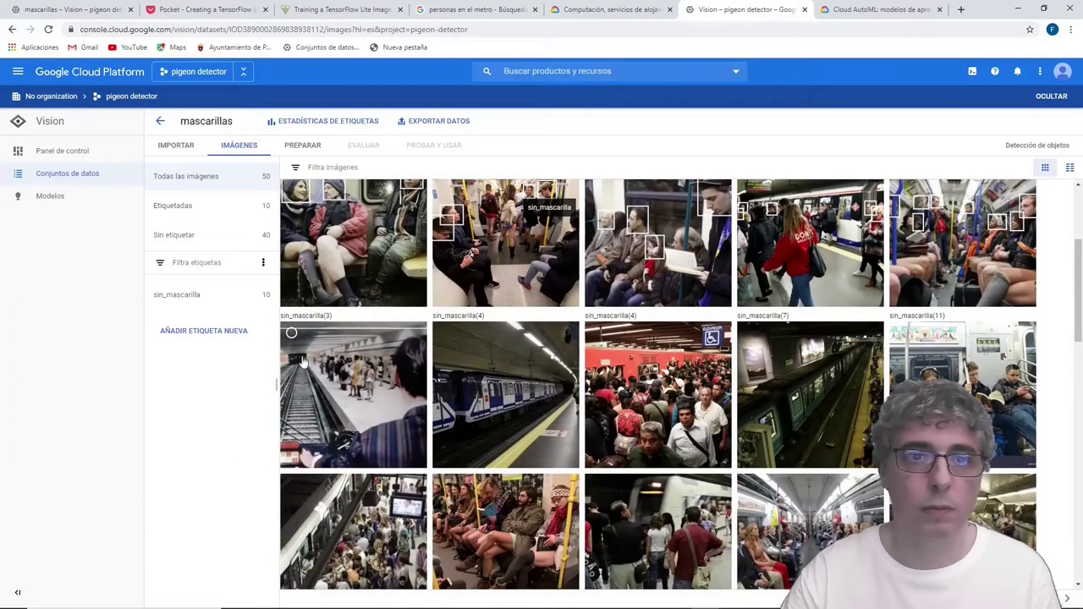
left_click(330, 354)
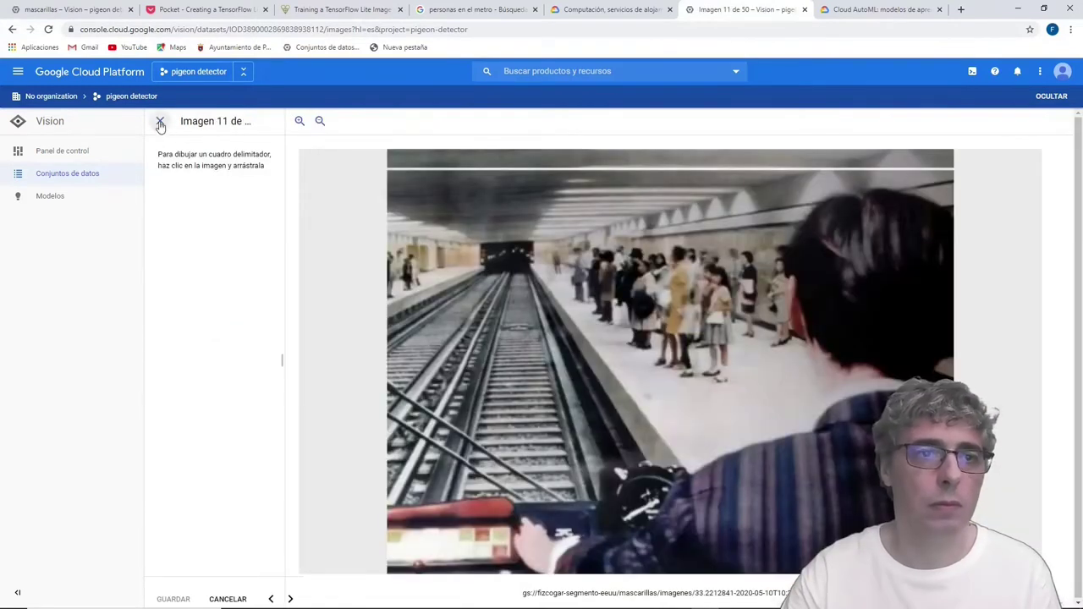
left_click(160, 124)
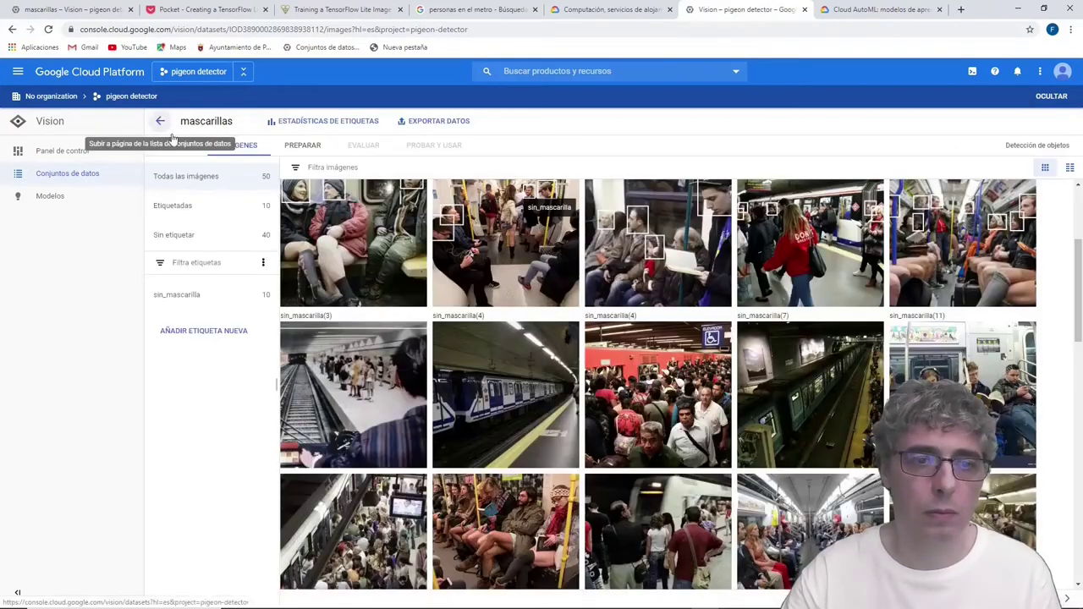
left_click(292, 335)
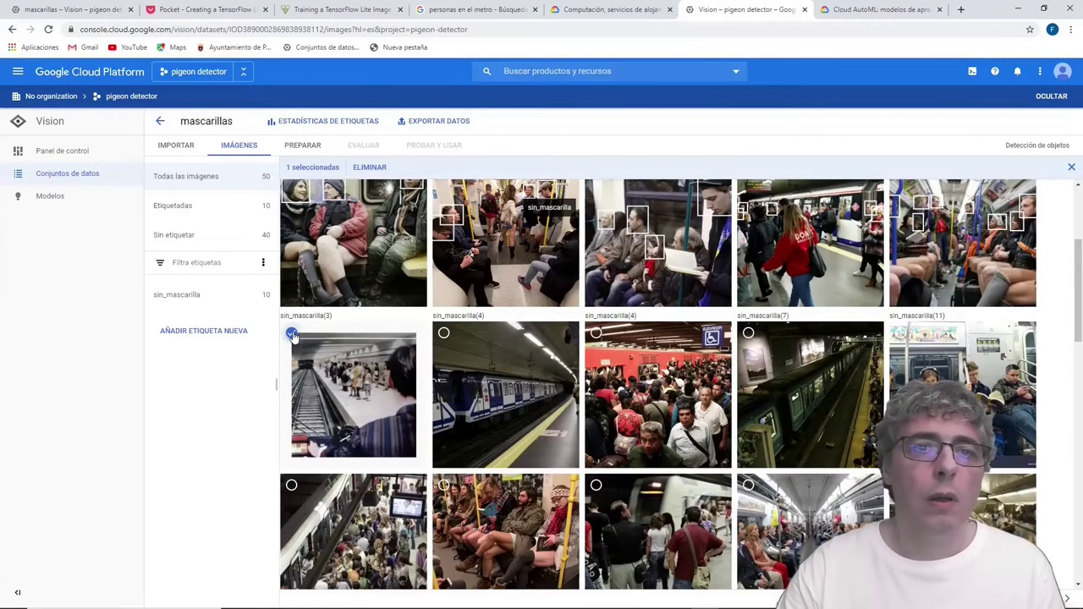
left_click(370, 169)
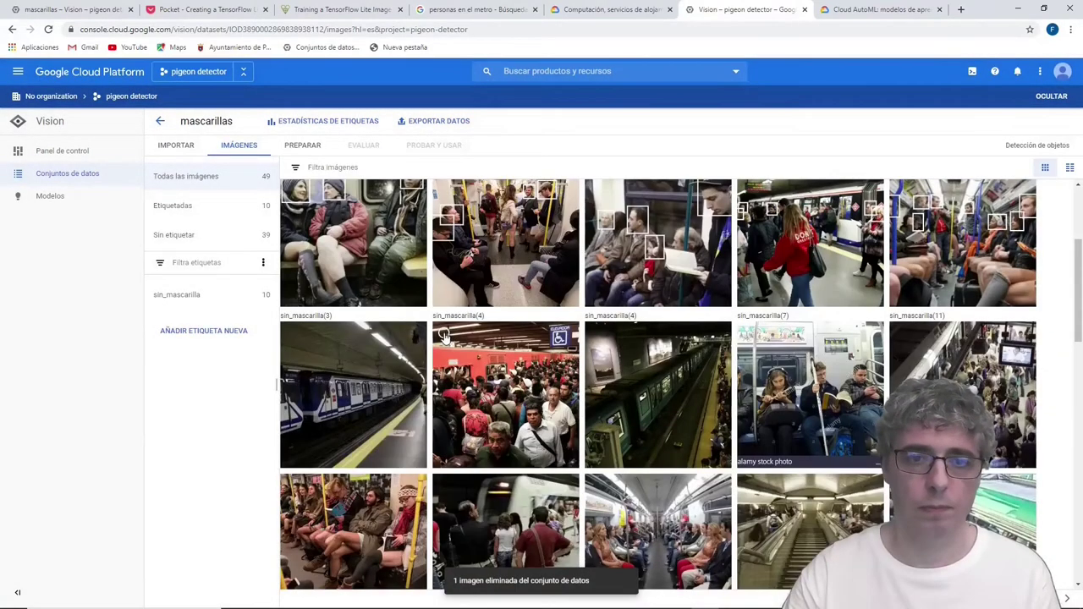
- Delete the four unlabeled images of the blue-and-white train, the dark station train, the crowd seen from above, and the station stairs
left_click(292, 335)
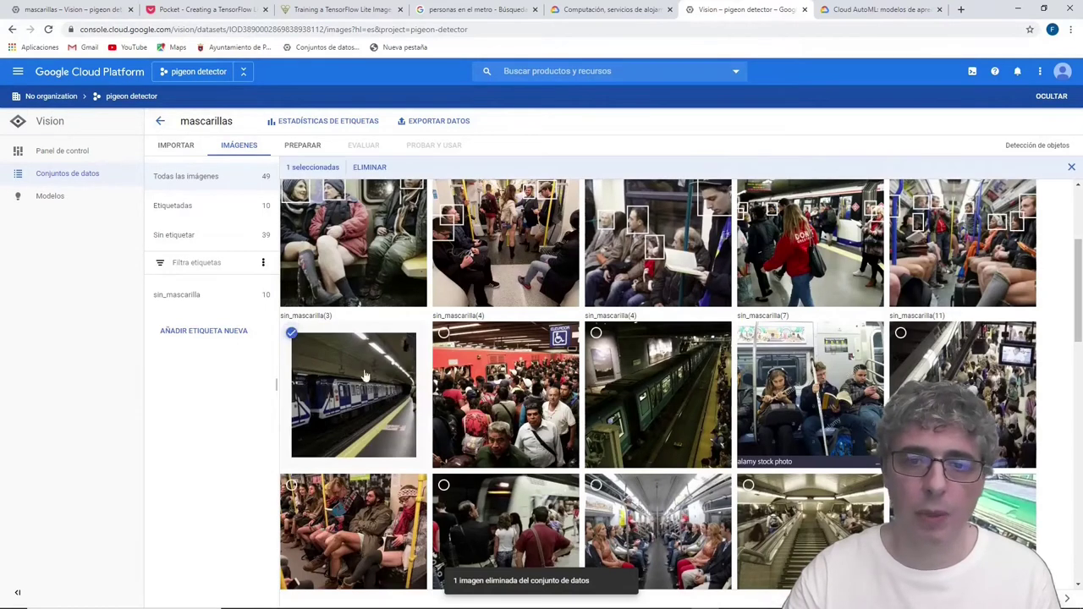
left_click(597, 334)
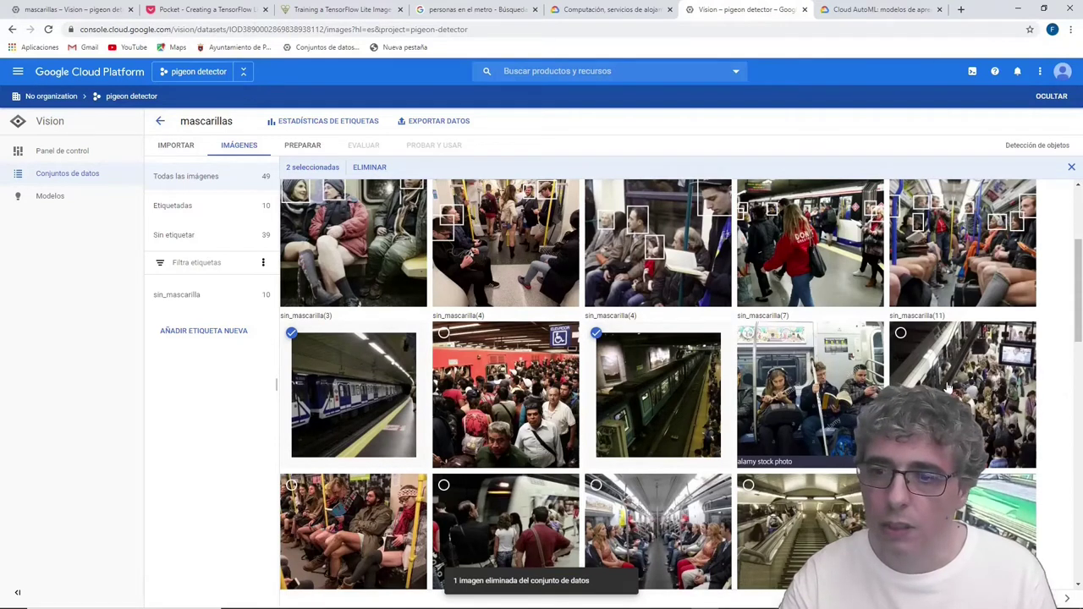
scroll(1079, 313, "down", 1)
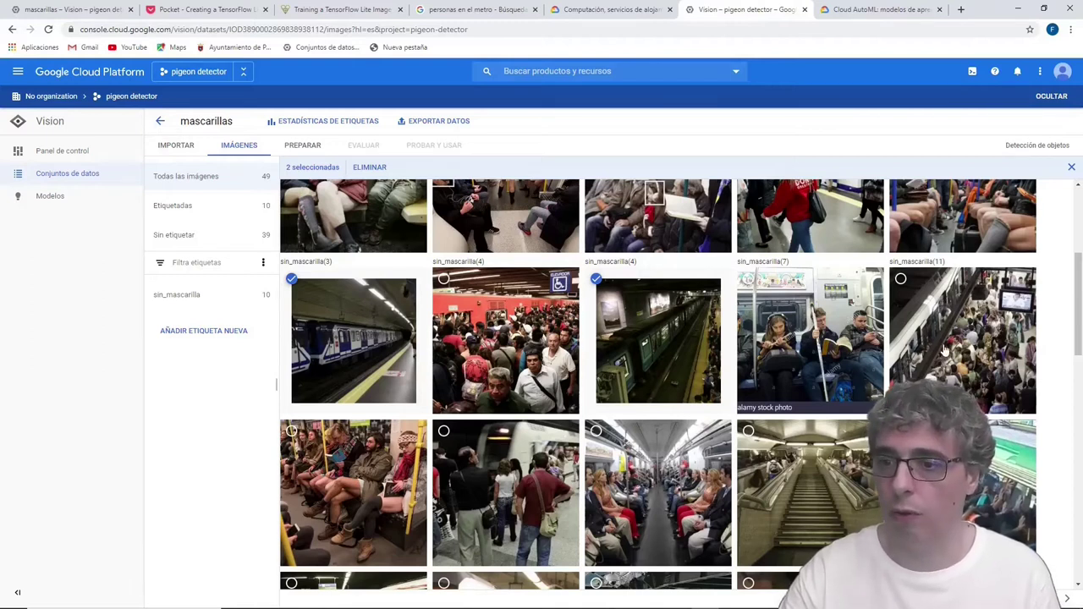
left_click(901, 282)
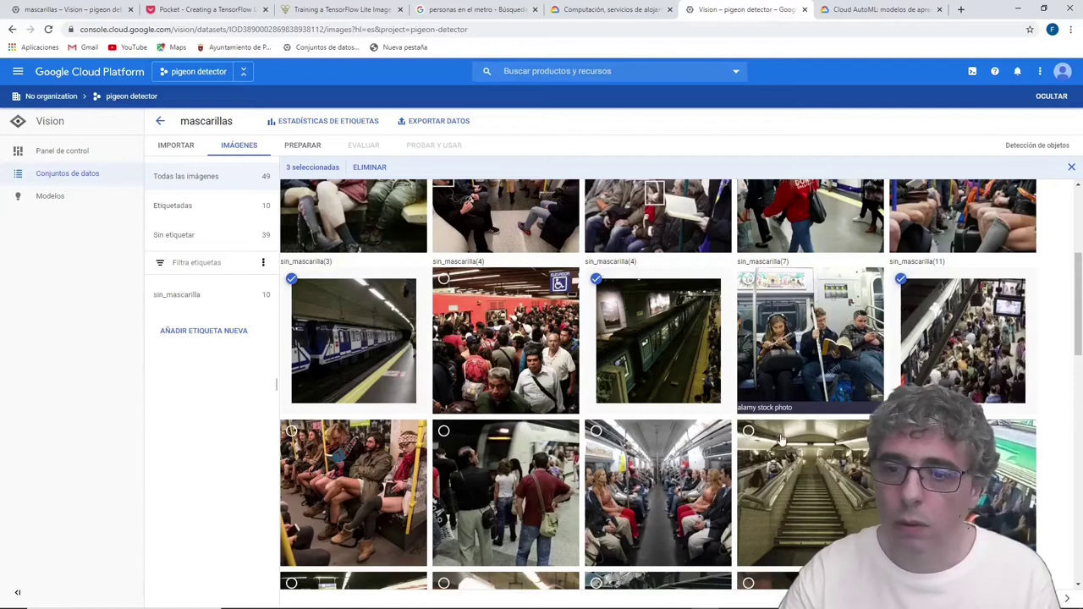
left_click(748, 432)
left_click_drag(1079, 315, 1077, 394)
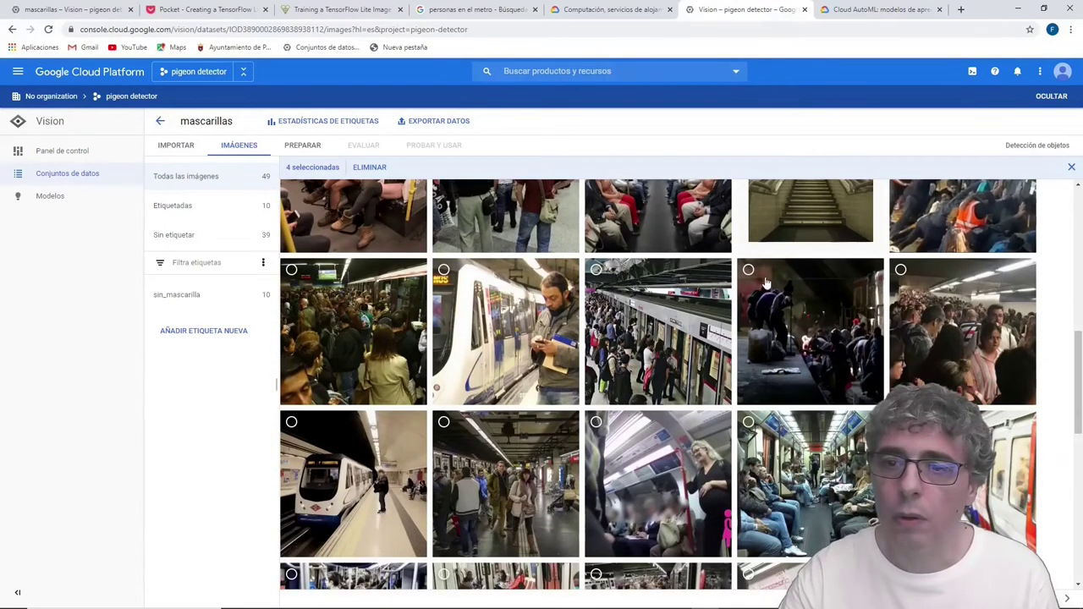
left_click_drag(1077, 391, 1080, 531)
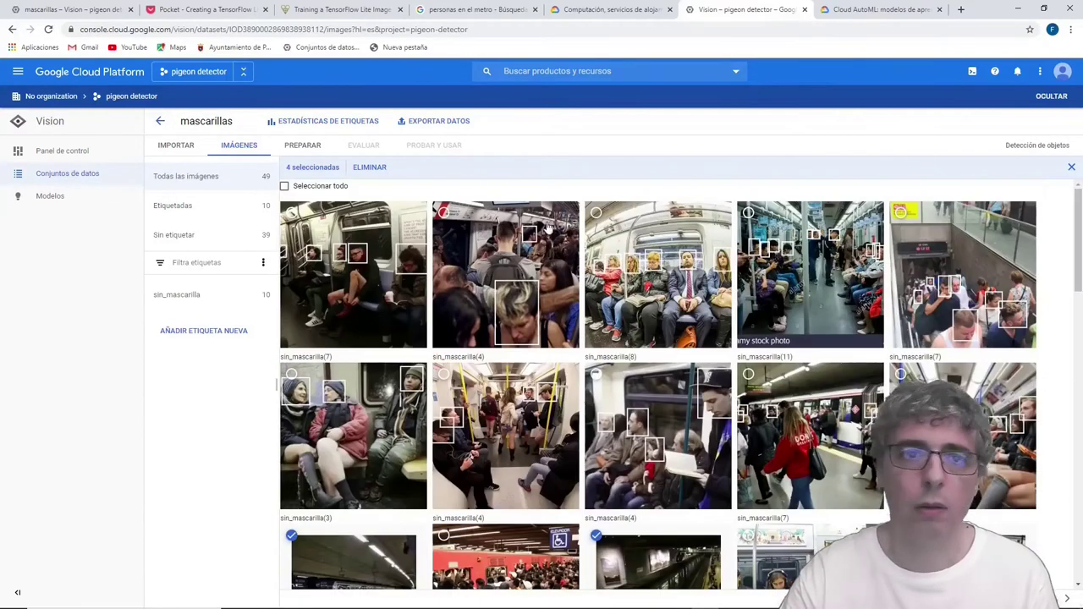
left_click(369, 168)
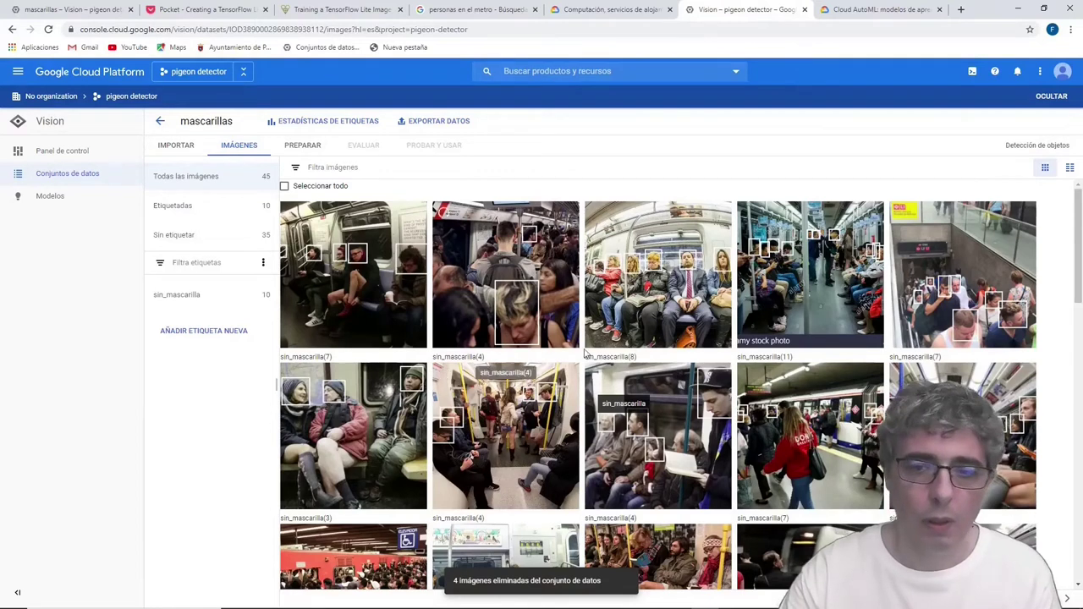
- Open the image of the crowd beside the red train, draw twelve sin_mascarilla boxes around visible faces, and save them
scroll(1013, 227, "down", 1)
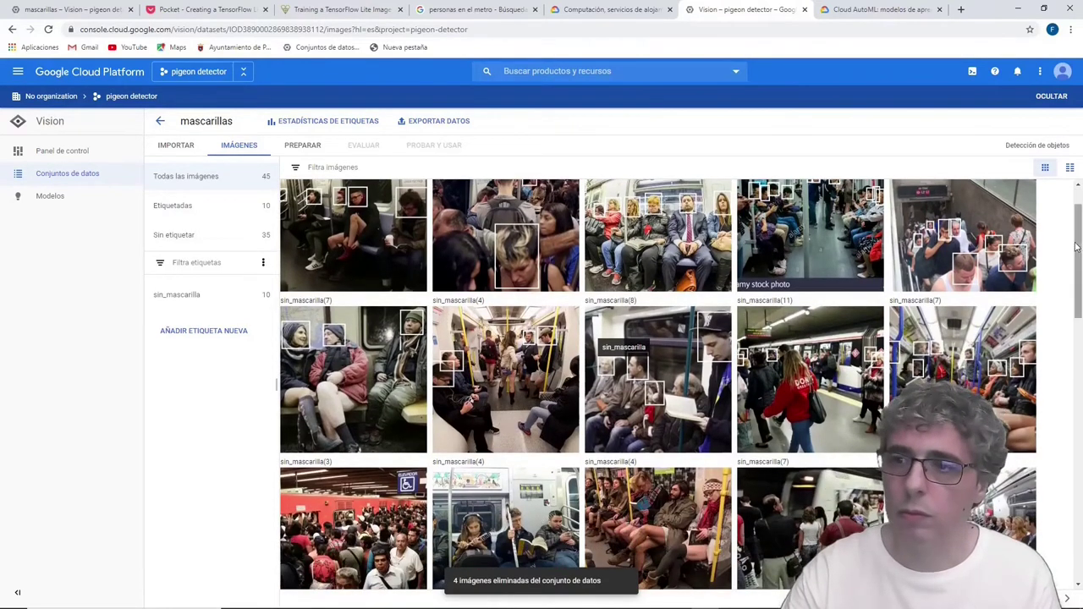
scroll(493, 446, "down", 2)
left_click(403, 446)
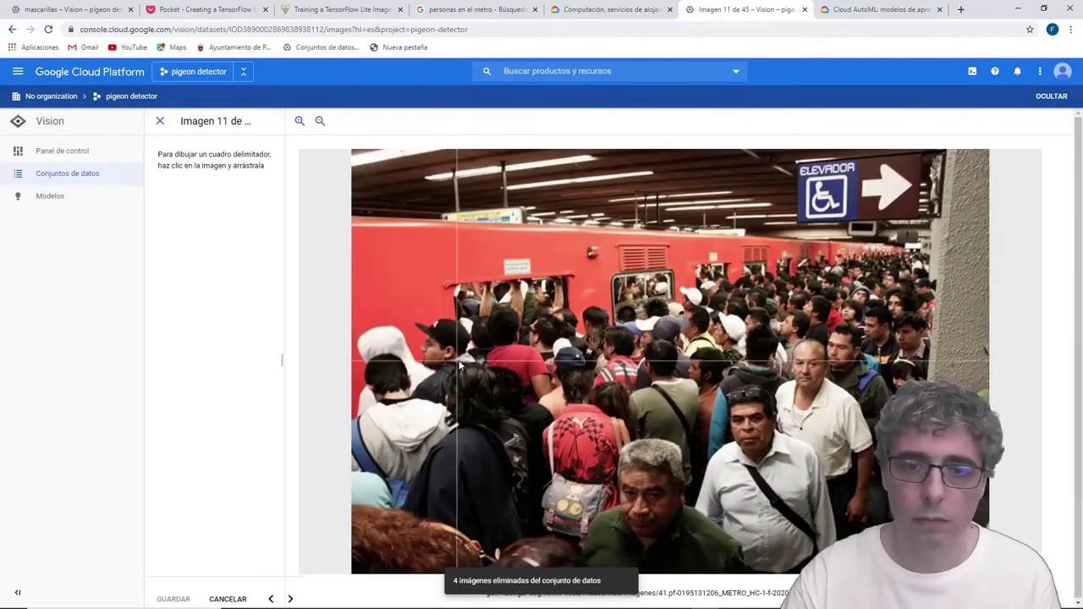
mouse_move(888, 288)
left_mouse_down()
mouse_move(929, 350)
mouse_move(923, 387)
left_mouse_up()
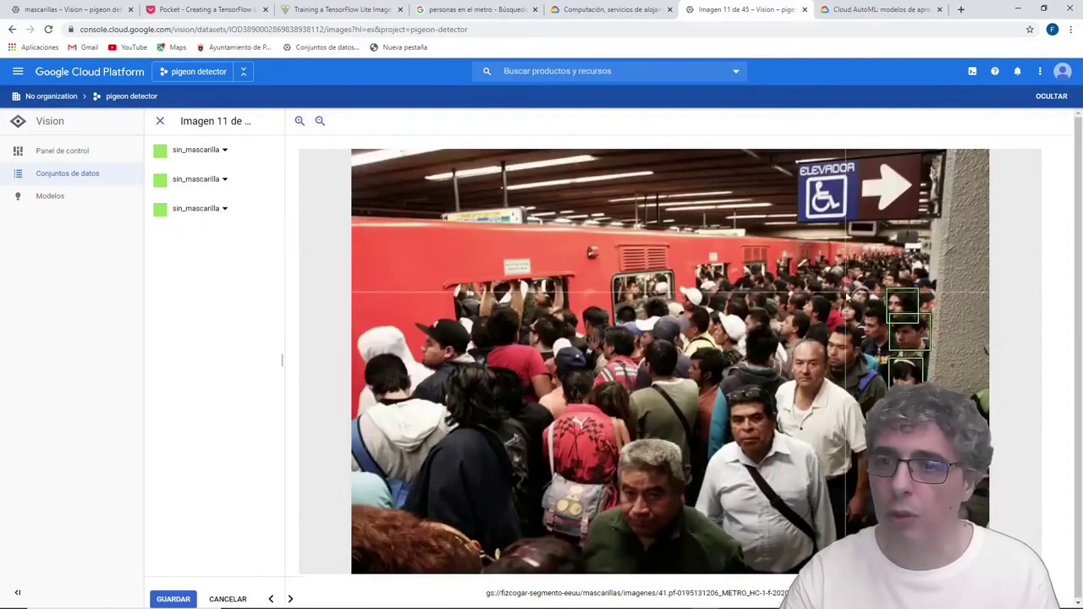
left_click_drag(840, 301, 858, 323)
left_click_drag(863, 305, 889, 338)
left_click_drag(823, 327, 862, 367)
left_click_drag(790, 336, 830, 392)
left_click_drag(723, 388, 777, 453)
left_click_drag(614, 440, 689, 536)
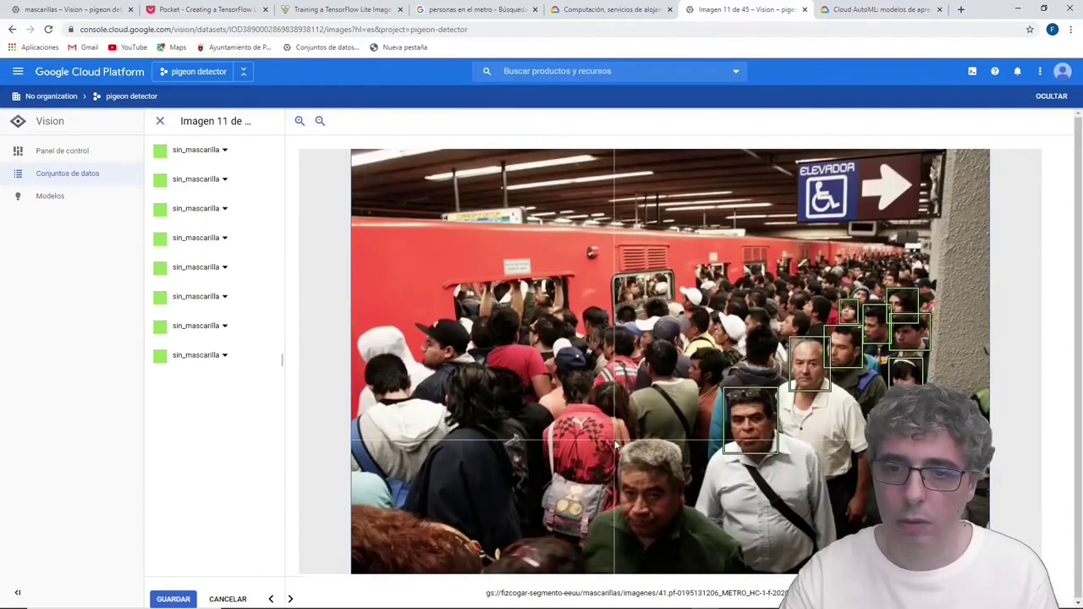
left_click_drag(779, 310, 806, 341)
left_click_drag(712, 314, 746, 348)
left_click_drag(416, 313, 467, 366)
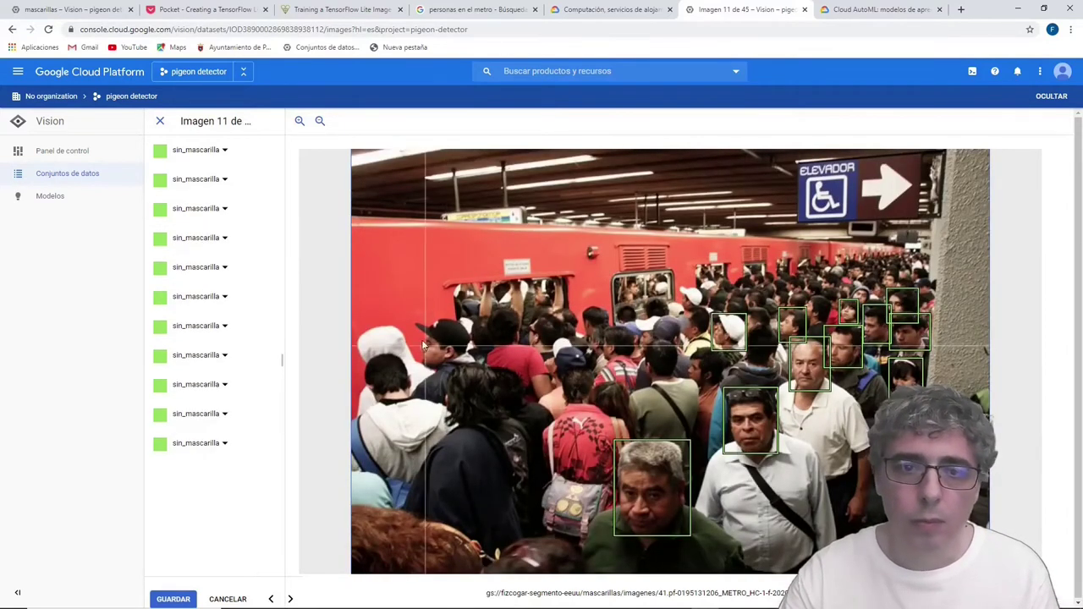
left_click(174, 600)
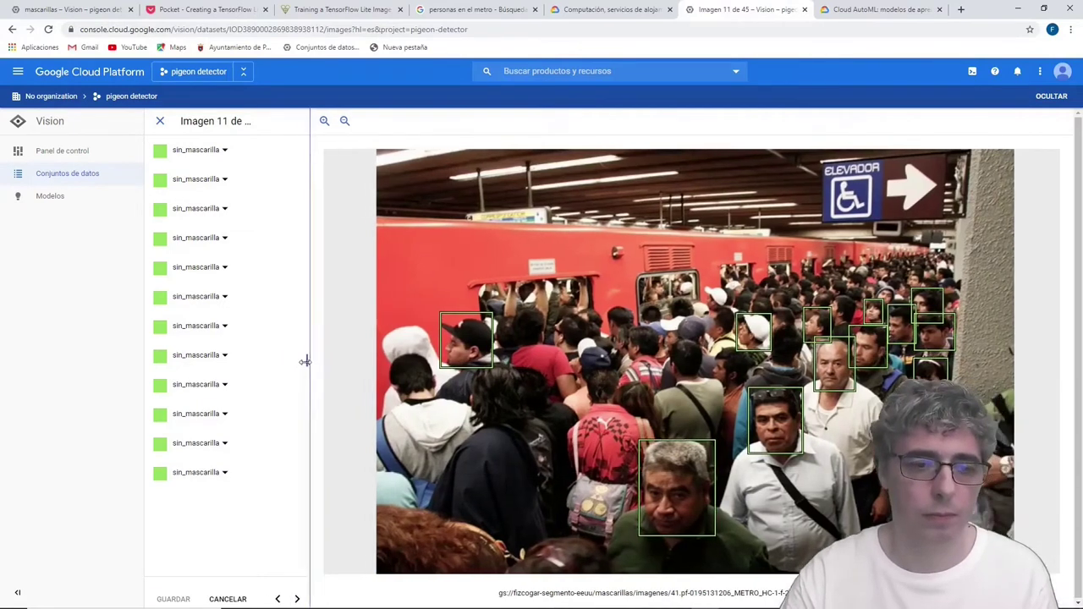
- Draw sin_mascarilla boxes around the heads of the four seated passengers in the twelfth image and save the annotations
left_click(297, 600)
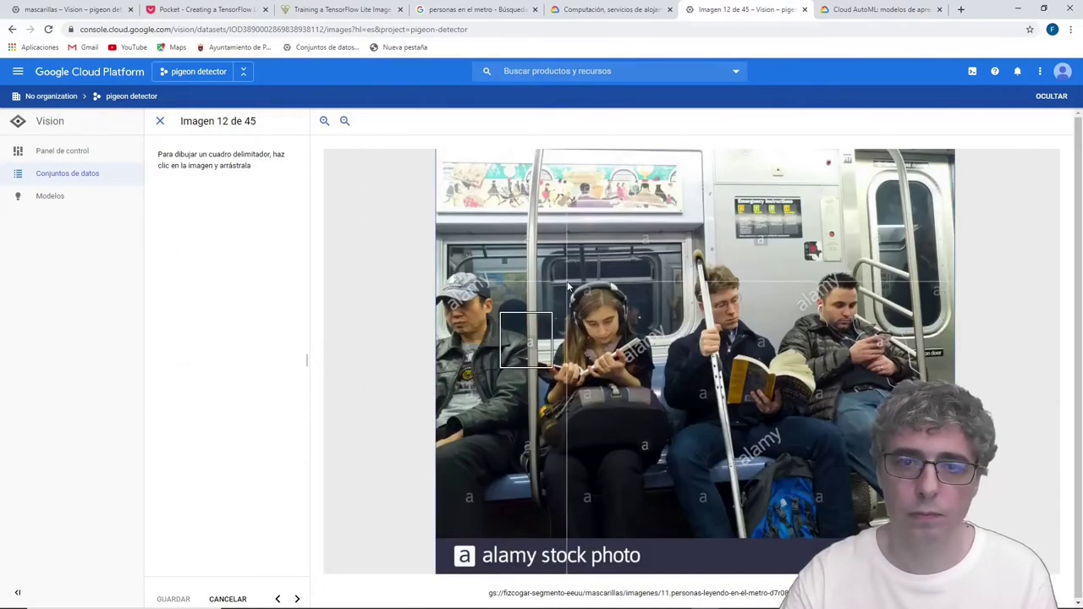
left_click_drag(441, 273, 489, 339)
left_click_drag(567, 284, 633, 343)
left_click_drag(691, 268, 745, 330)
left_click_drag(810, 271, 863, 330)
left_click(174, 600)
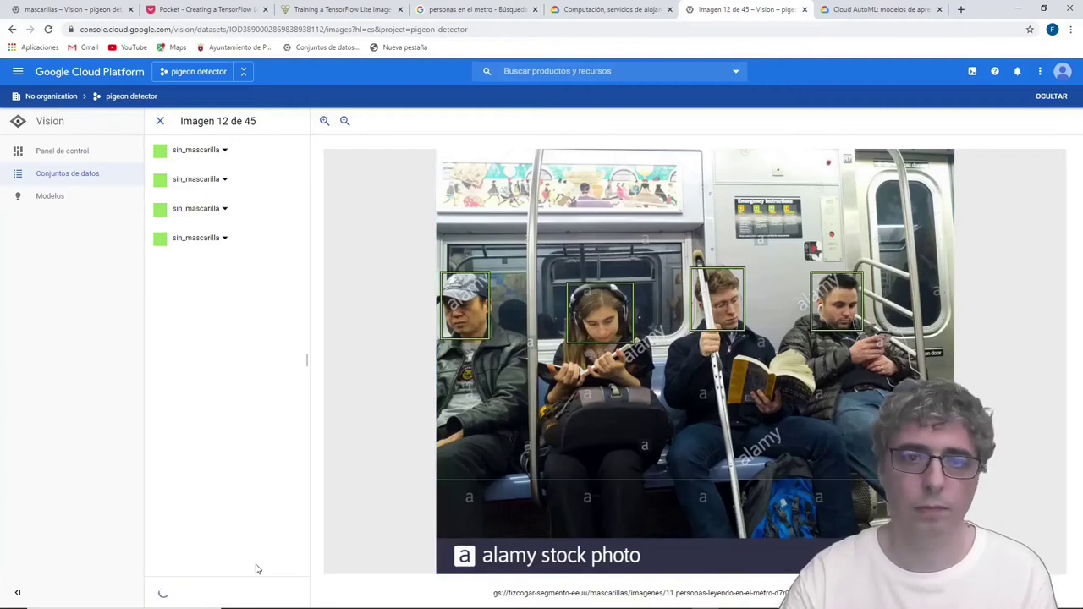
- Draw sin_mascarilla boxes around the seven visible faces of the seated passengers in the thirteenth image and save them
left_click(297, 600)
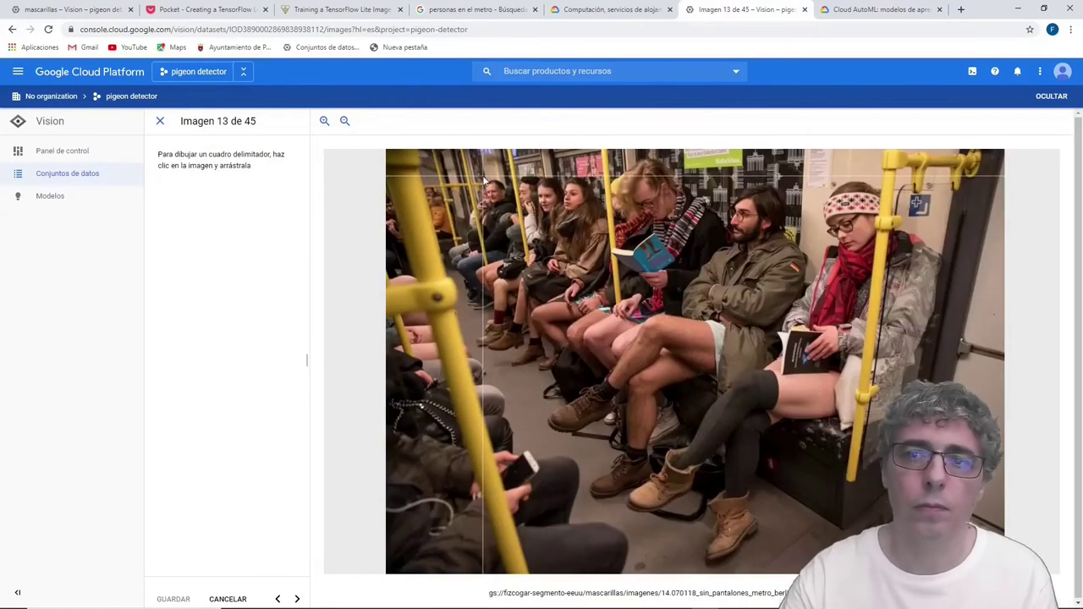
left_click_drag(818, 179, 884, 254)
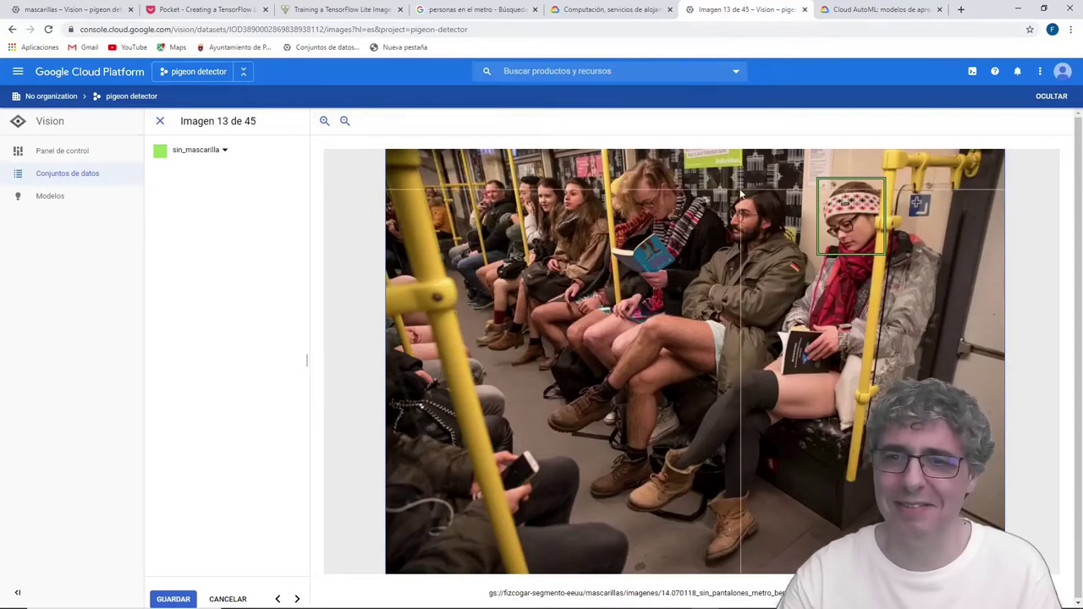
left_click_drag(726, 185, 786, 246)
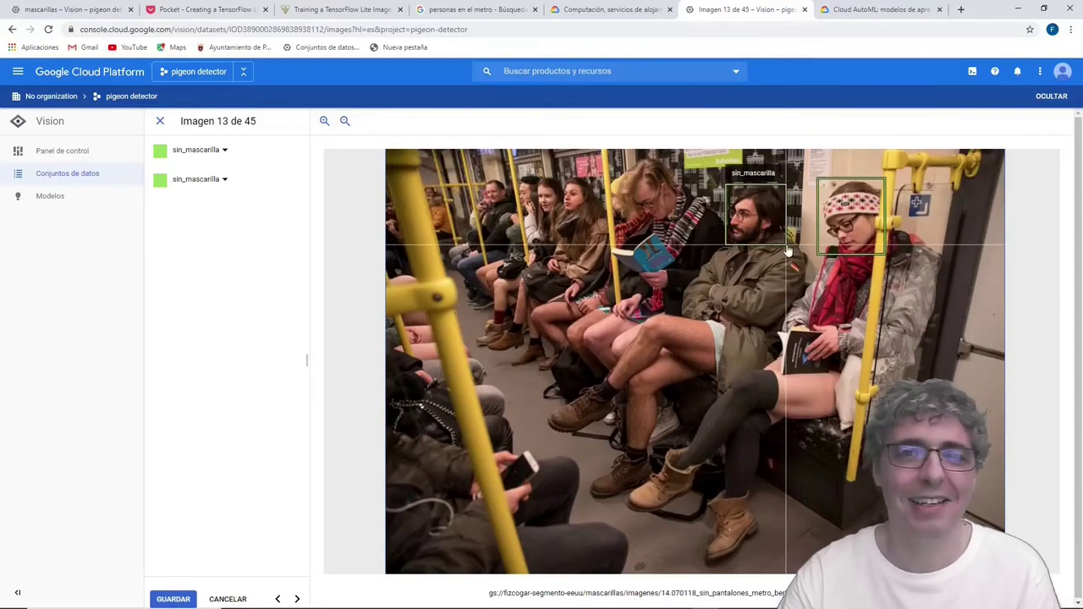
left_click_drag(624, 156, 675, 225)
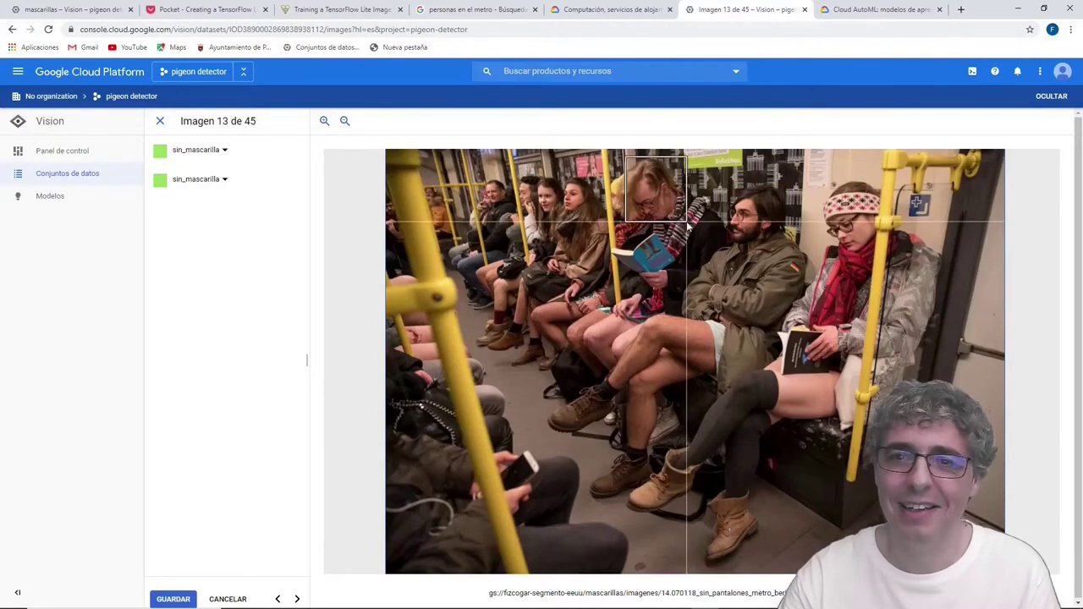
mouse_move(562, 183)
left_mouse_down()
mouse_move(592, 214)
mouse_move(560, 210)
left_mouse_up()
left_click_drag(483, 177, 515, 209)
left_click(172, 599)
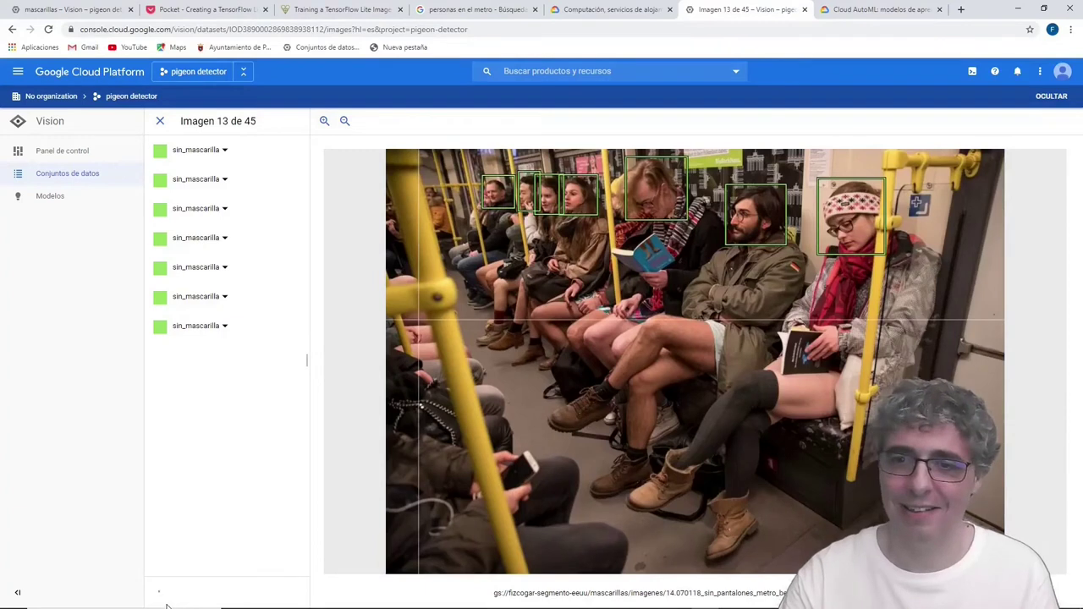
- Skip the Colón platform image and box the seven faces along the right side of the fifteenth image's train car as sin_mascarilla
left_click(296, 599)
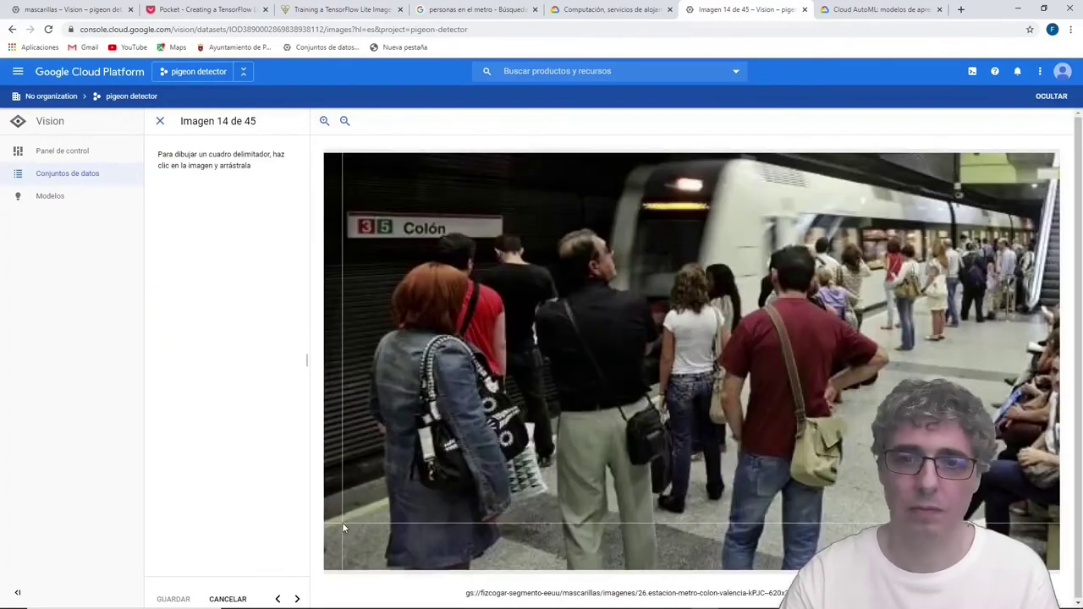
left_click(296, 599)
left_click_drag(952, 318, 1009, 398)
left_click_drag(875, 282, 926, 345)
left_click(293, 179)
left_click_drag(868, 272, 931, 343)
left_click_drag(834, 292, 876, 339)
mouse_move(817, 288)
left_mouse_down()
mouse_move(842, 326)
mouse_move(818, 327)
left_mouse_up()
left_click_drag(770, 288, 793, 325)
left_click_drag(756, 250, 779, 276)
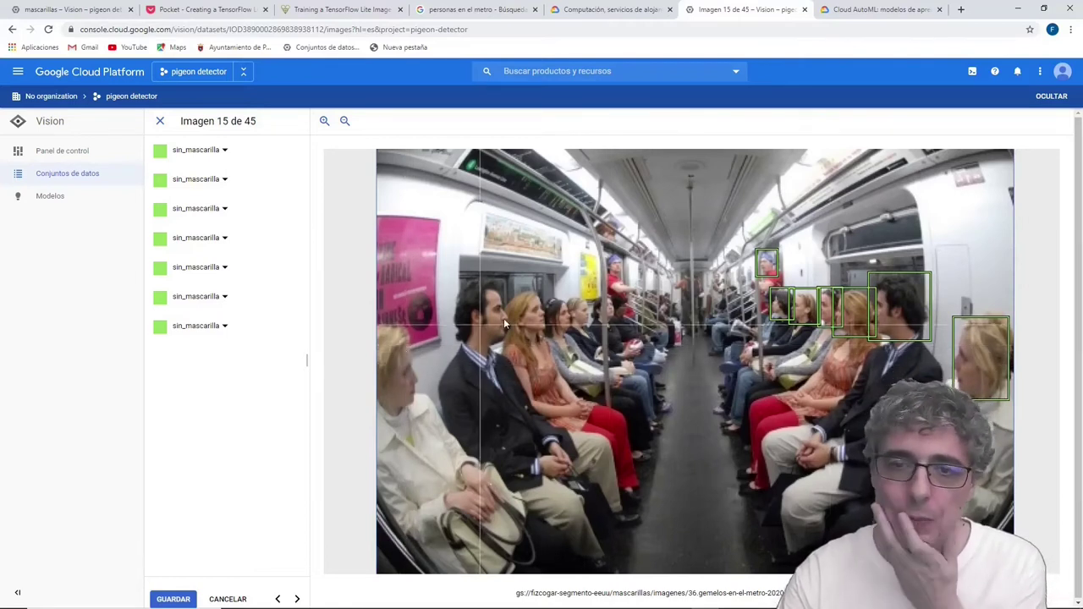
- Draw six sin_mascarilla boxes around the faces along the left side of the train car and save the annotations
left_click_drag(605, 252, 625, 280)
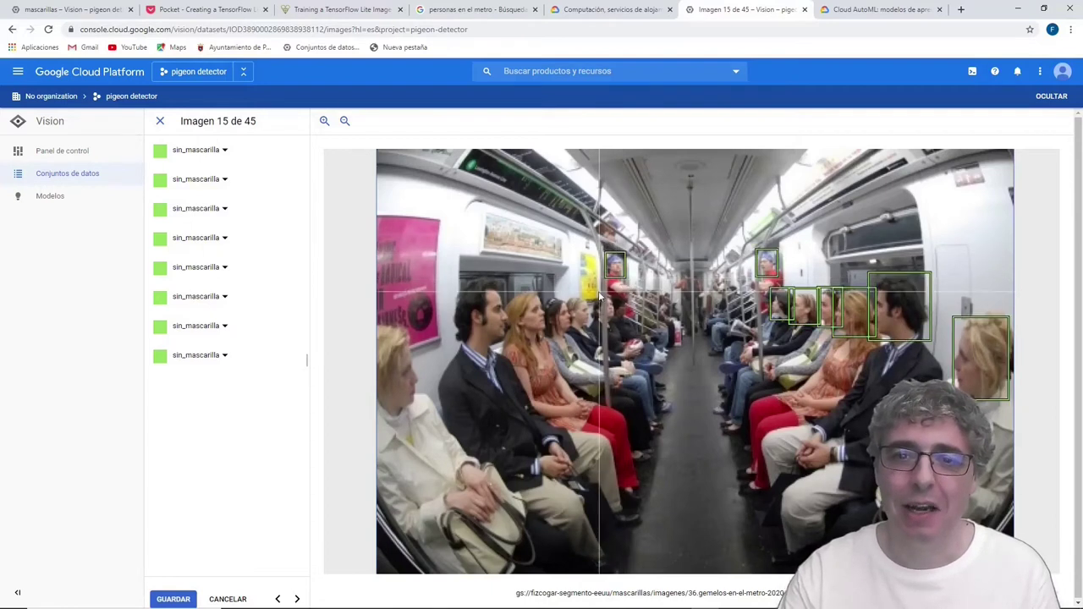
left_click_drag(567, 297, 594, 332)
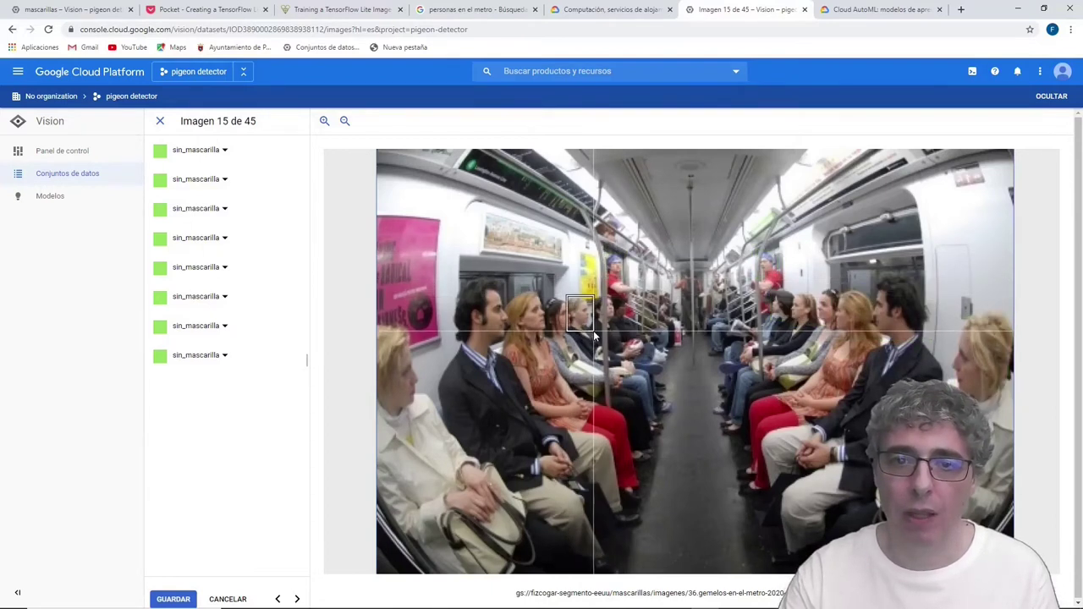
left_click_drag(565, 332, 564, 333)
left_click_drag(504, 287, 550, 337)
left_click_drag(450, 276, 514, 350)
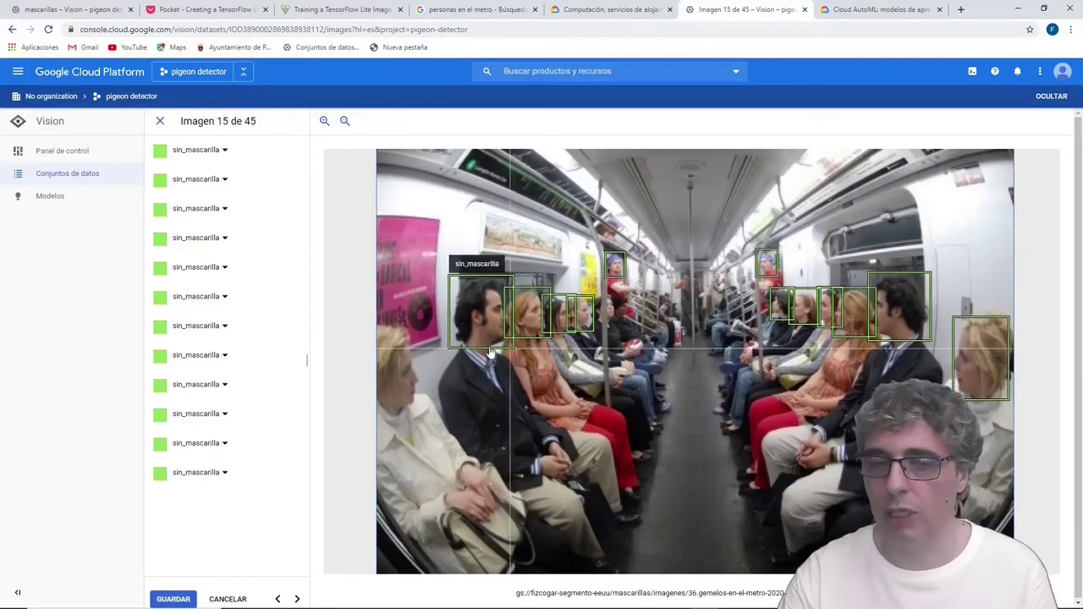
left_click_drag(378, 325, 426, 411)
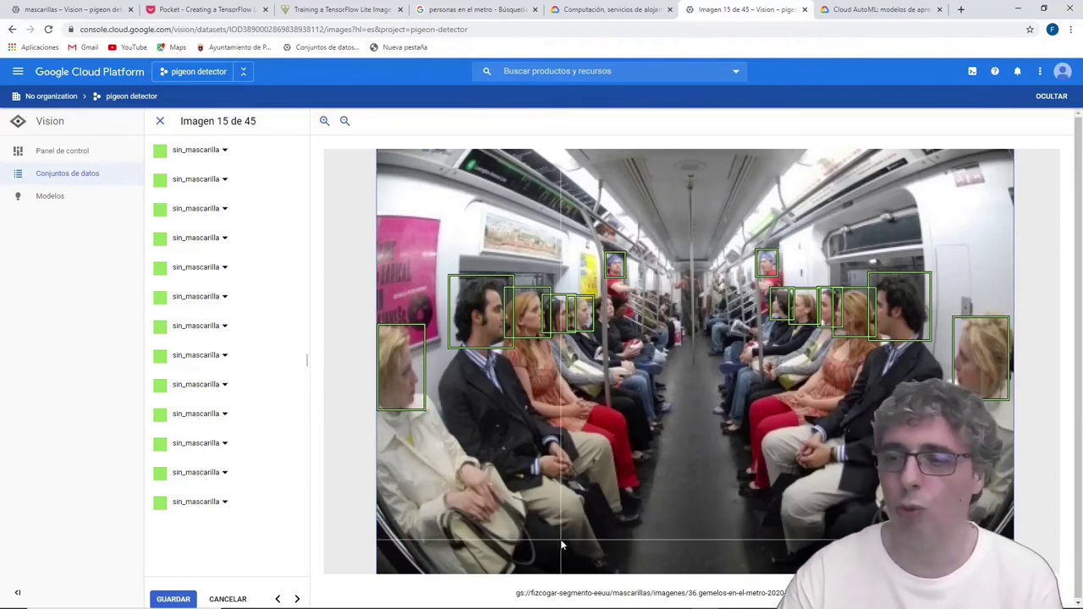
left_click(174, 599)
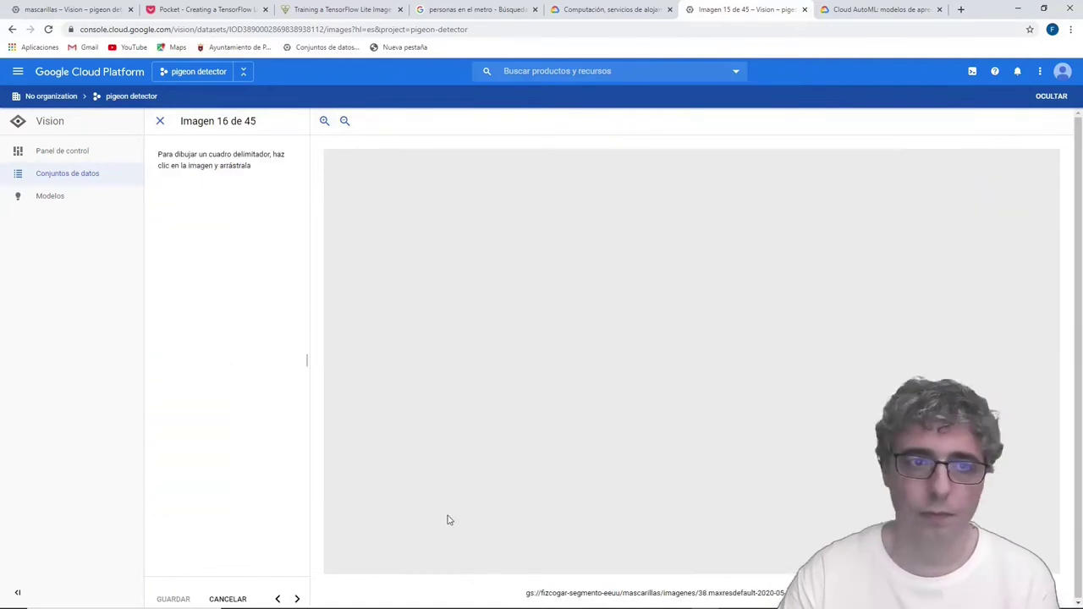
- Draw sin_mascarilla boxes around two heads in the platform crowd of the sixteenth image and save them
left_click_drag(508, 264, 538, 300)
left_click_drag(500, 220, 474, 257)
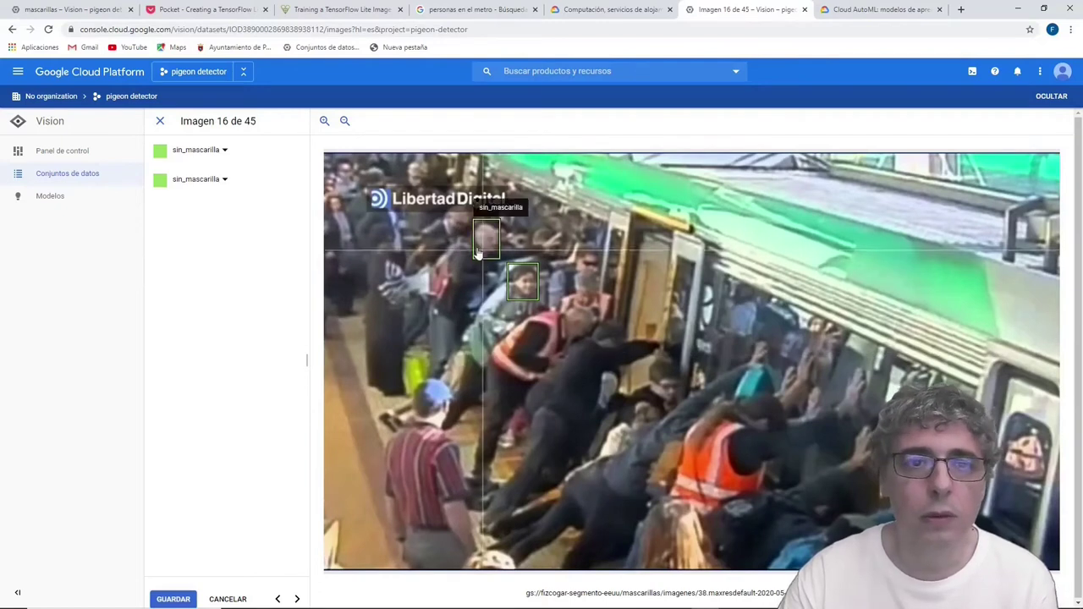
left_click(173, 599)
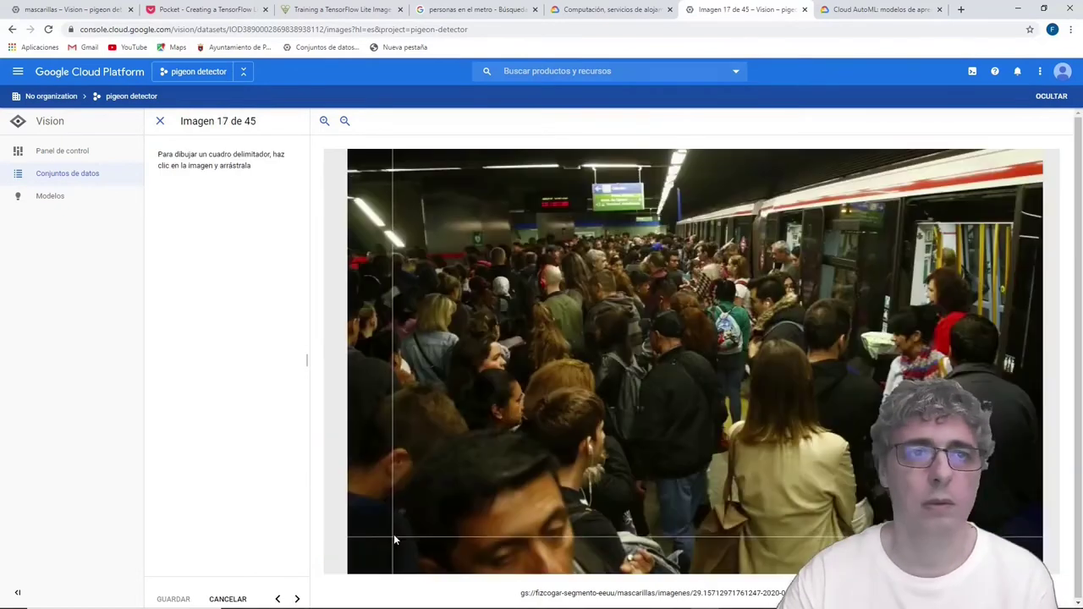
- Draw sin_mascarilla boxes around the visible faces in the crowded red-and-white train platform image and save them
left_click_drag(744, 273, 772, 304)
left_click_drag(884, 283, 912, 313)
left_click_drag(765, 238, 796, 269)
left_click_drag(923, 266, 973, 313)
left_click_drag(473, 369, 527, 428)
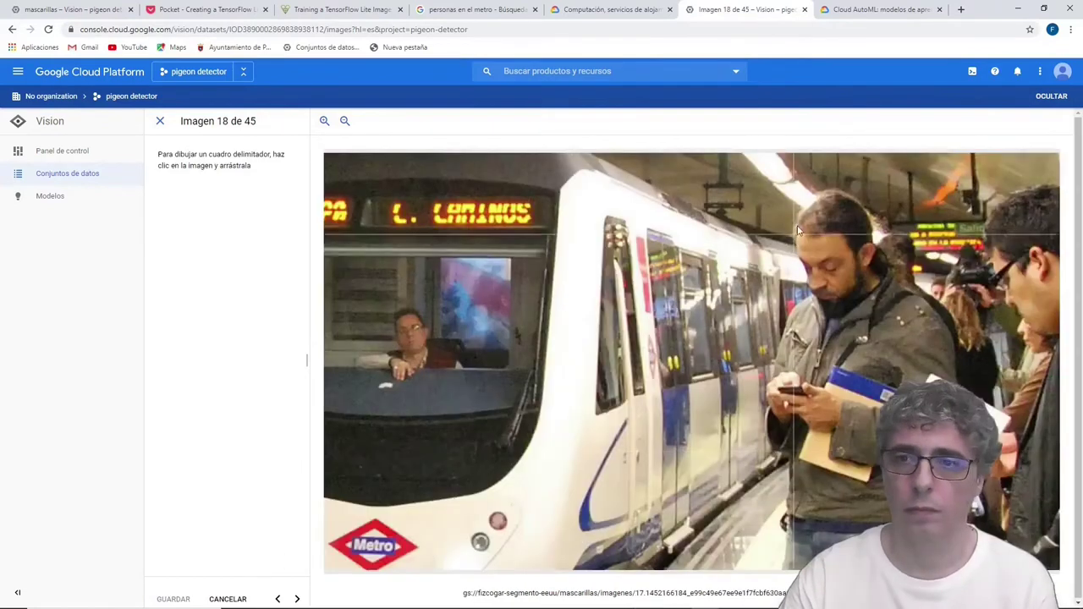
- Box the train driver, the bearded man and the two faces at the right edge of the eighteenth image as sin_mascarilla and save
left_click_drag(391, 308, 436, 358)
left_click_drag(787, 188, 884, 307)
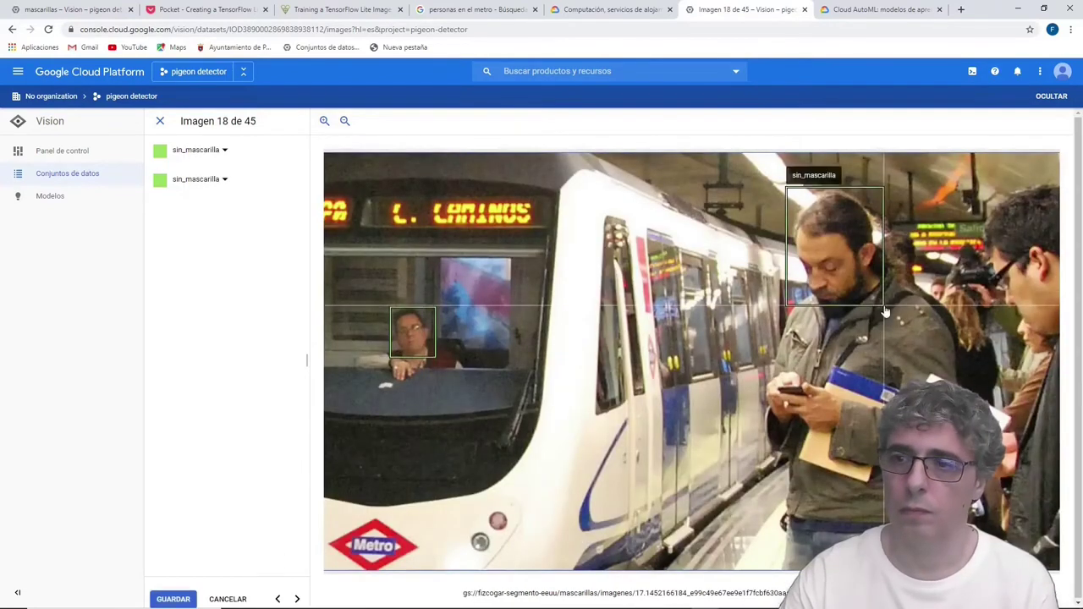
left_click_drag(981, 191, 1058, 334)
left_click_drag(1011, 306, 1058, 356)
left_click(174, 599)
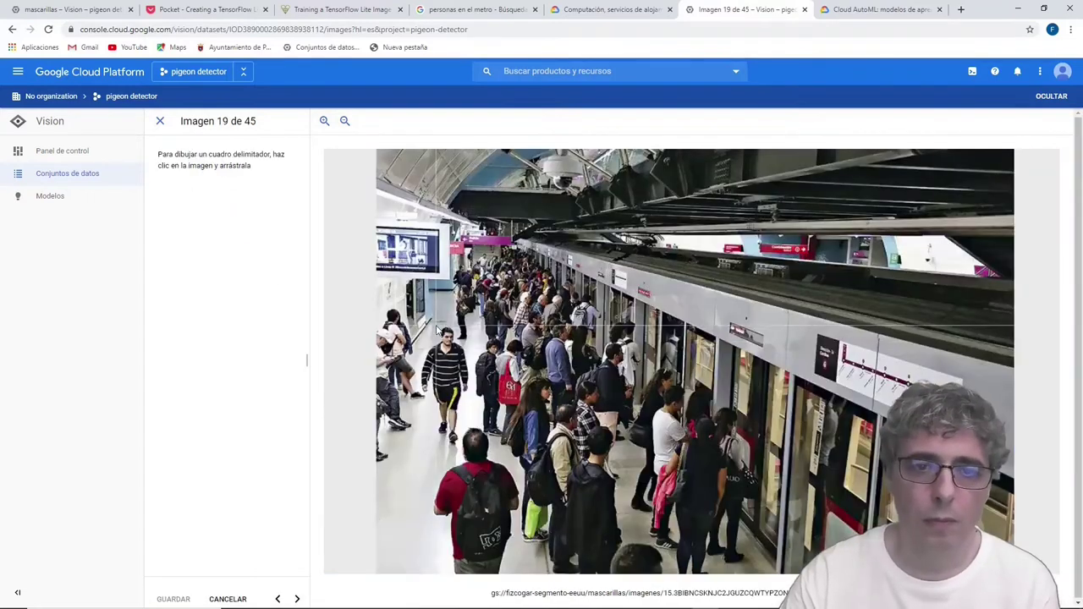
- Draw six sin_mascarilla boxes around heads in the nineteenth image's platform crowd and save the annotations
mouse_move(437, 327)
left_mouse_down()
mouse_move(458, 349)
mouse_move(500, 355)
left_mouse_up()
left_click_drag(523, 376, 553, 407)
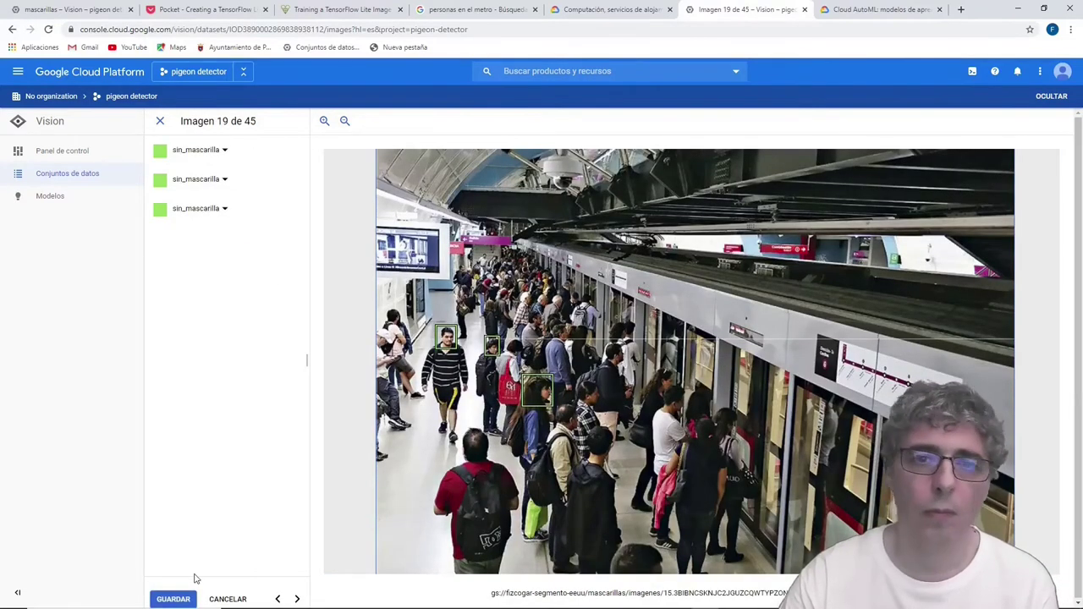
left_click_drag(543, 305, 565, 330)
left_click_drag(487, 254, 508, 278)
left_click_drag(577, 383, 601, 408)
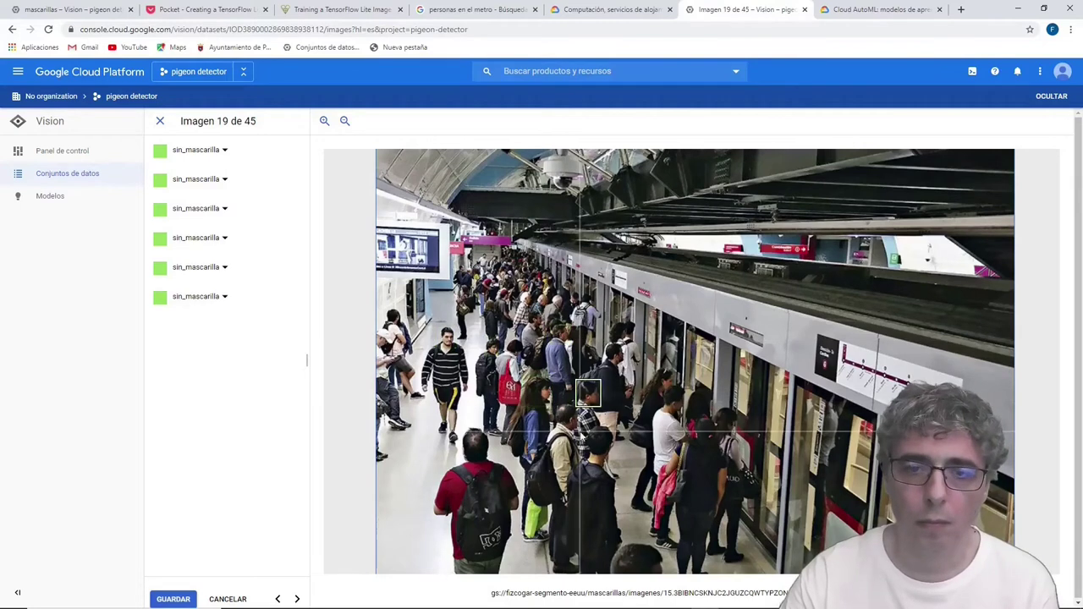
left_click(169, 597)
- Skip the dark twentieth image, box the visible faces in the station crowd of the twenty-first image as sin_mascarilla, save, and advance through the images
left_click(297, 599)
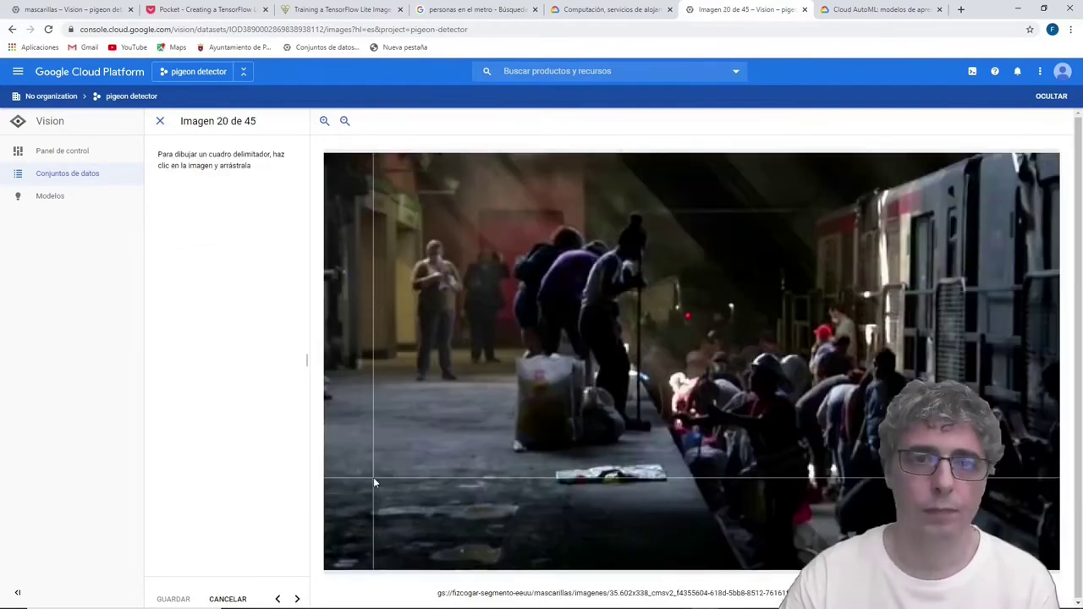
left_click(297, 599)
left_click_drag(438, 370, 534, 497)
left_click_drag(761, 277, 815, 348)
left_click_drag(748, 337, 807, 427)
left_click_drag(574, 289, 640, 369)
left_click_drag(638, 278, 674, 337)
left_click_drag(893, 366, 976, 450)
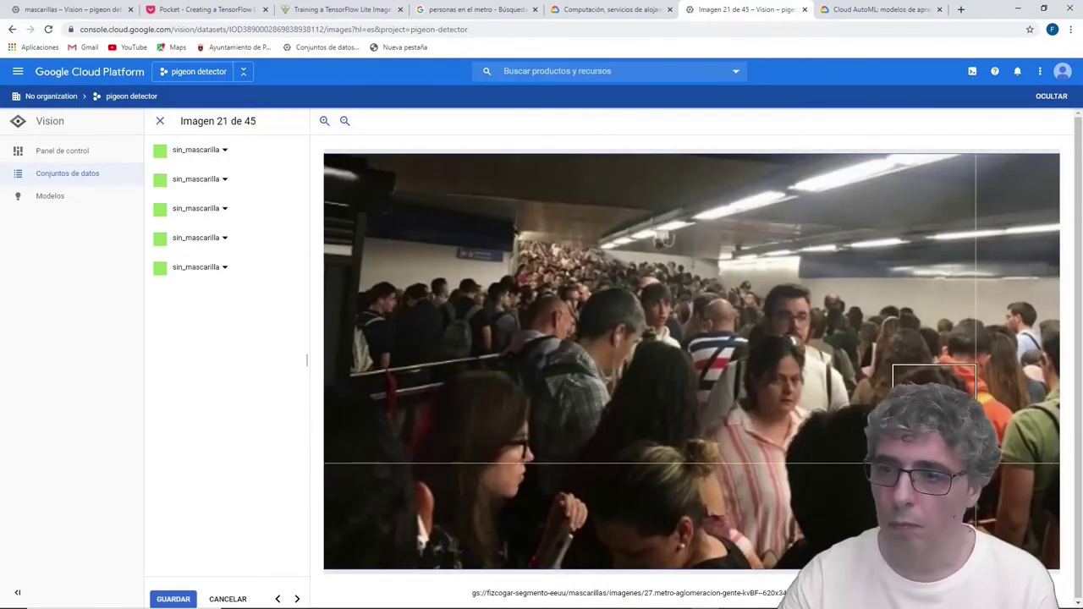
left_click(173, 599)
left_click(297, 599)
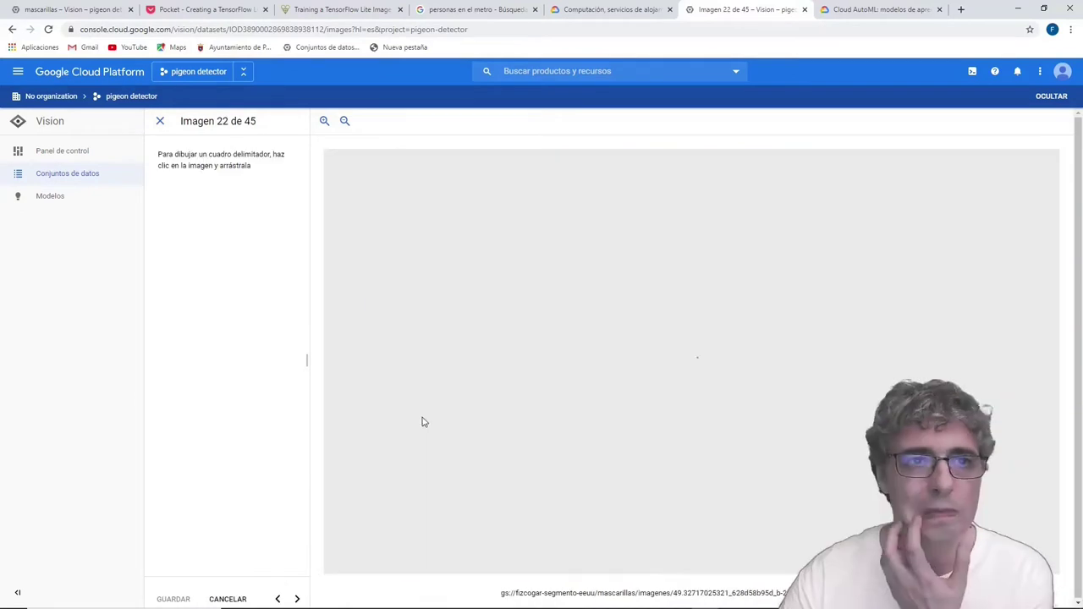
left_click(300, 599)
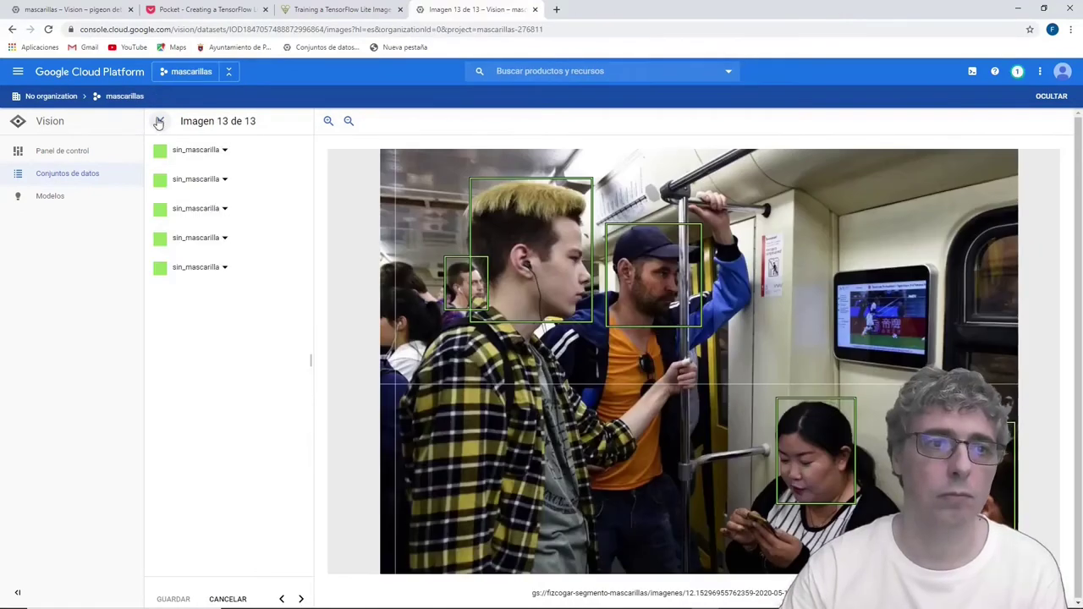
- Close the last image of the mascarillas dataset and start preparing a new model from it
left_click(159, 123)
left_click(300, 146)
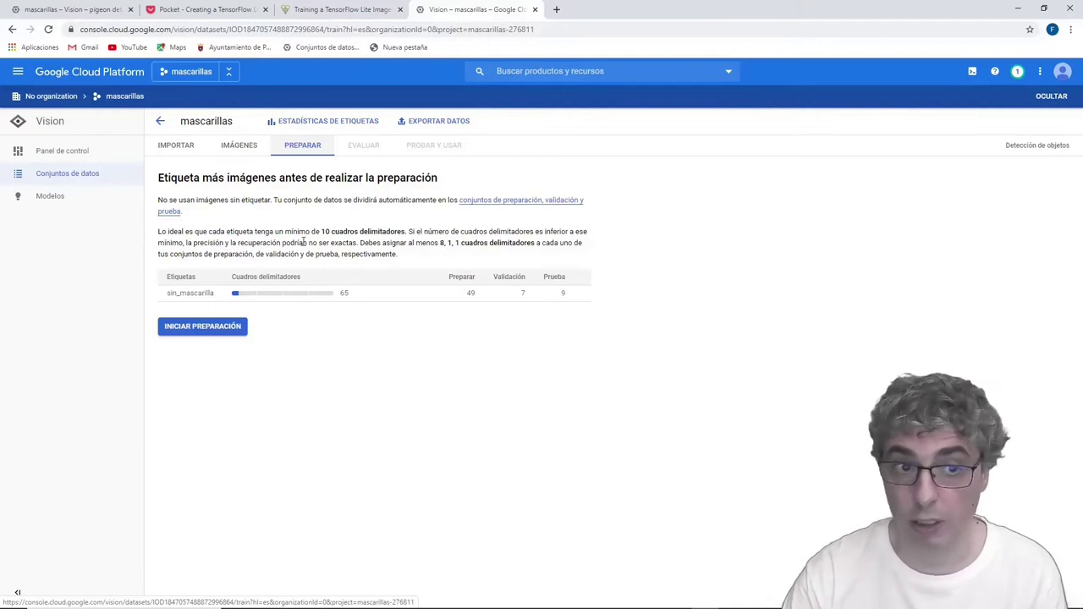
left_click(204, 330)
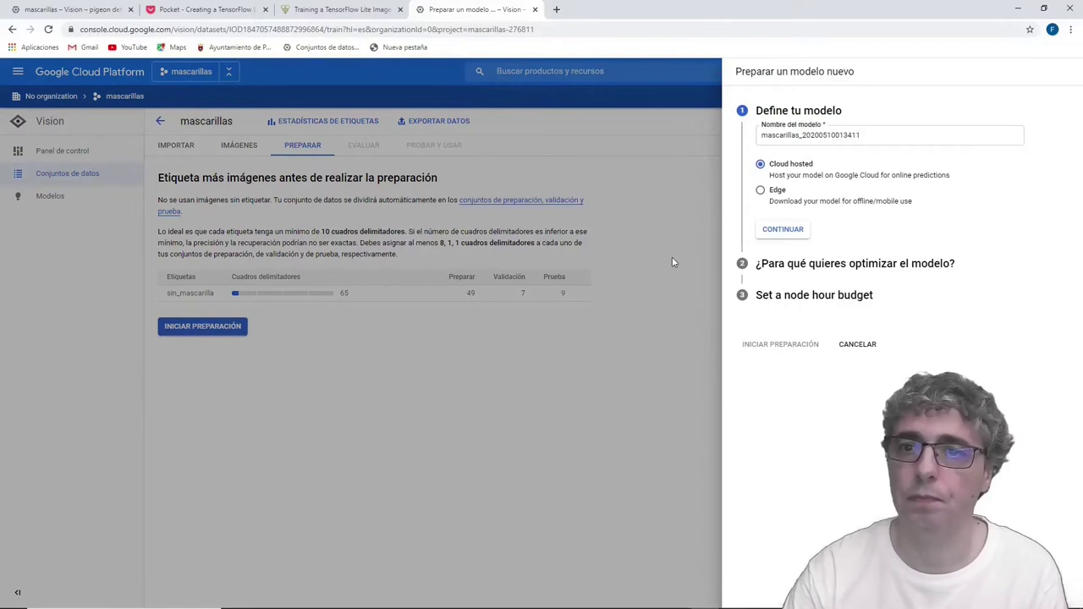
- Define the new model as Edge for offline/mobile use and optimize it for higher accuracy
mouse_move(868, 136)
left_mouse_down()
mouse_move(749, 144)
mouse_move(865, 152)
left_mouse_up()
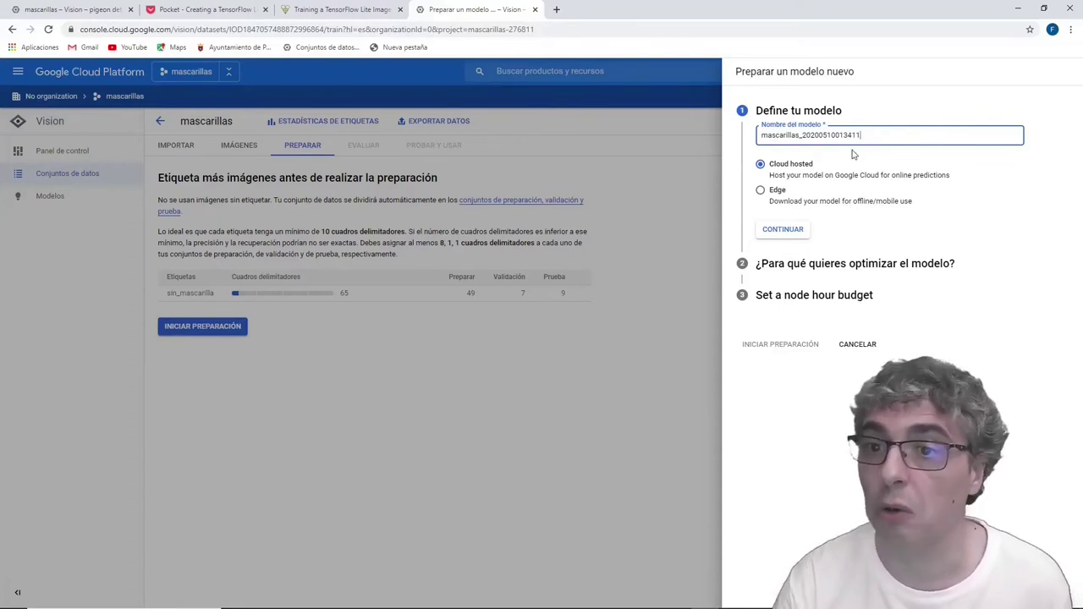
left_click(776, 195)
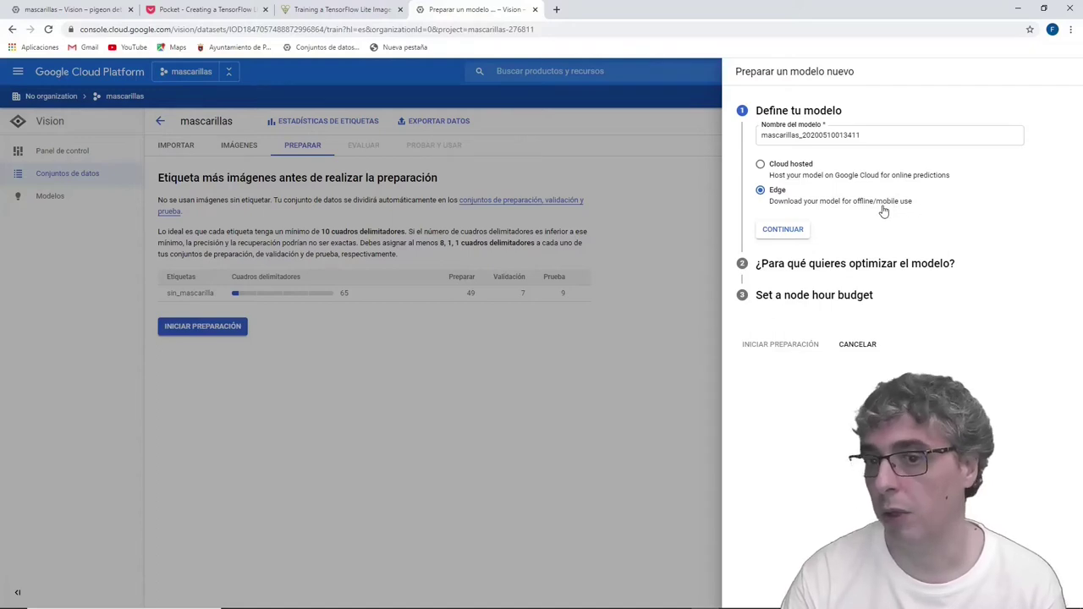
left_click(783, 230)
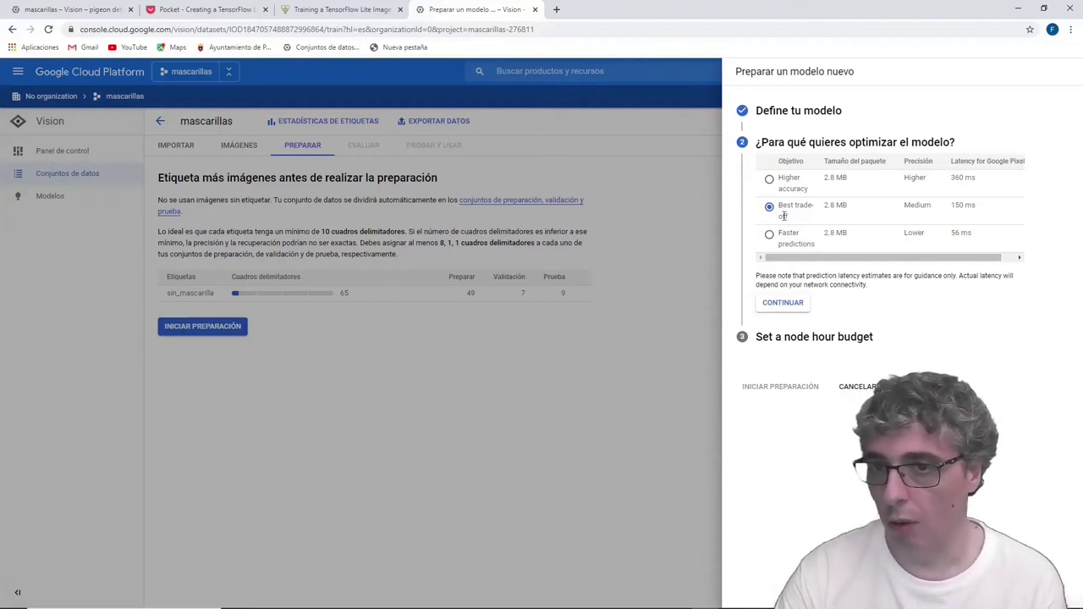
left_click(770, 182)
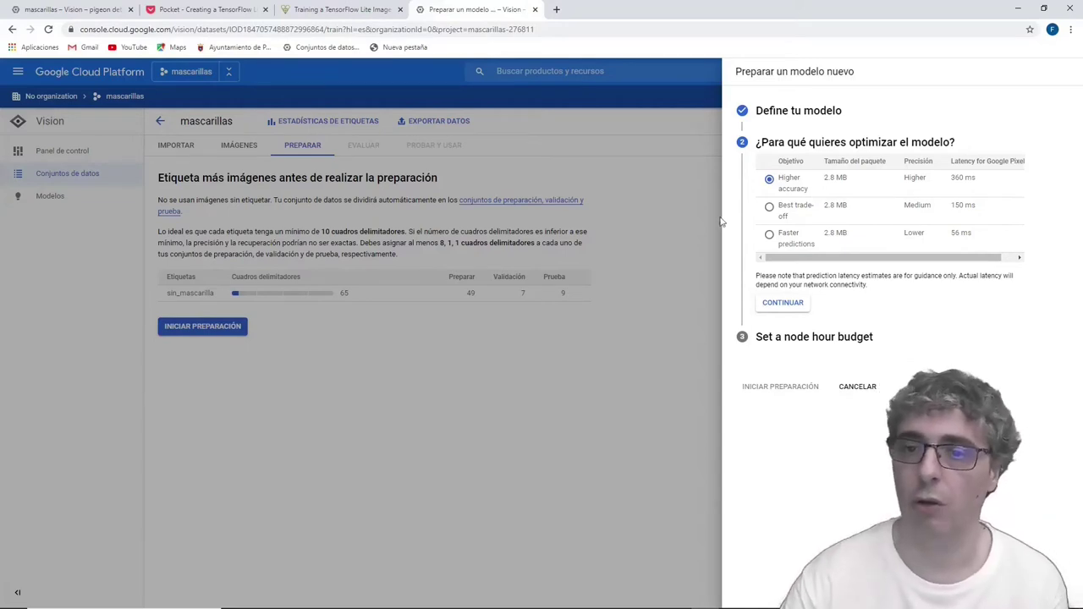
left_click(786, 304)
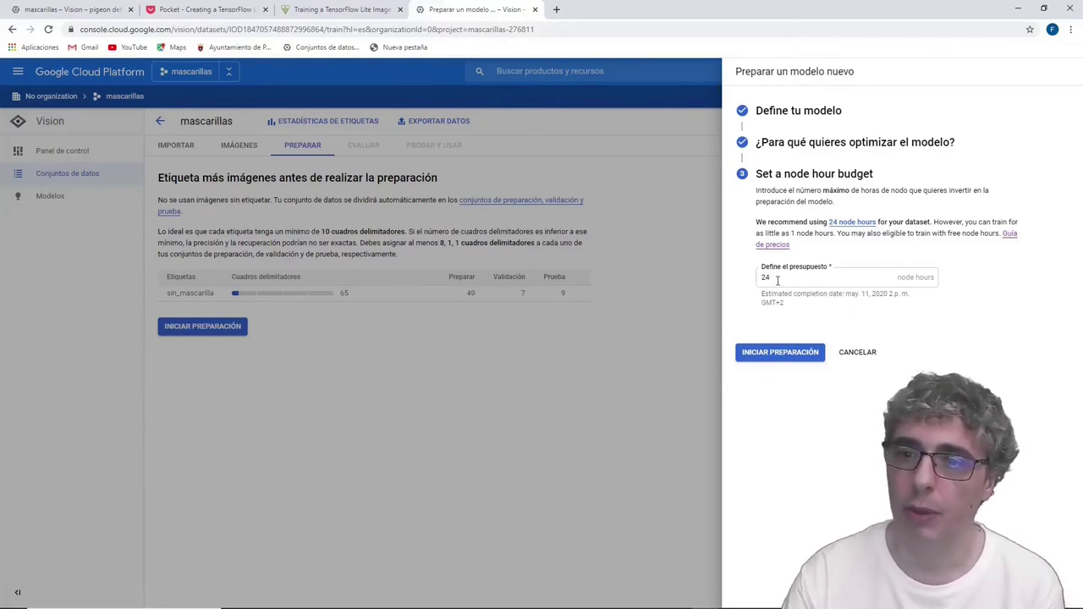
- Select the training node hour budget value for editing
mouse_move(1068, 602)
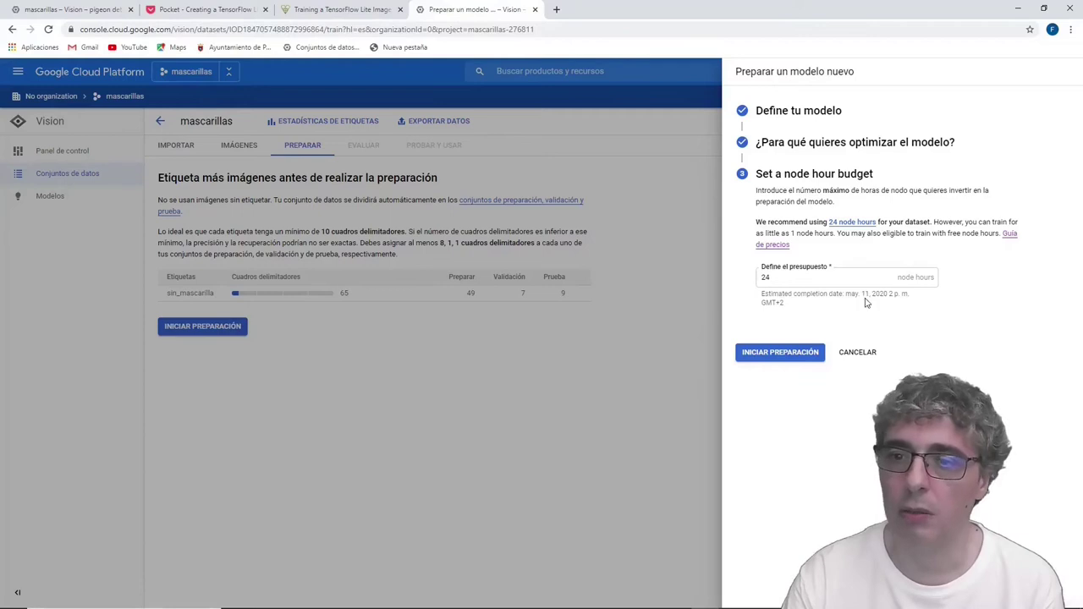
left_click(789, 278)
left_click_drag(789, 278, 734, 288)
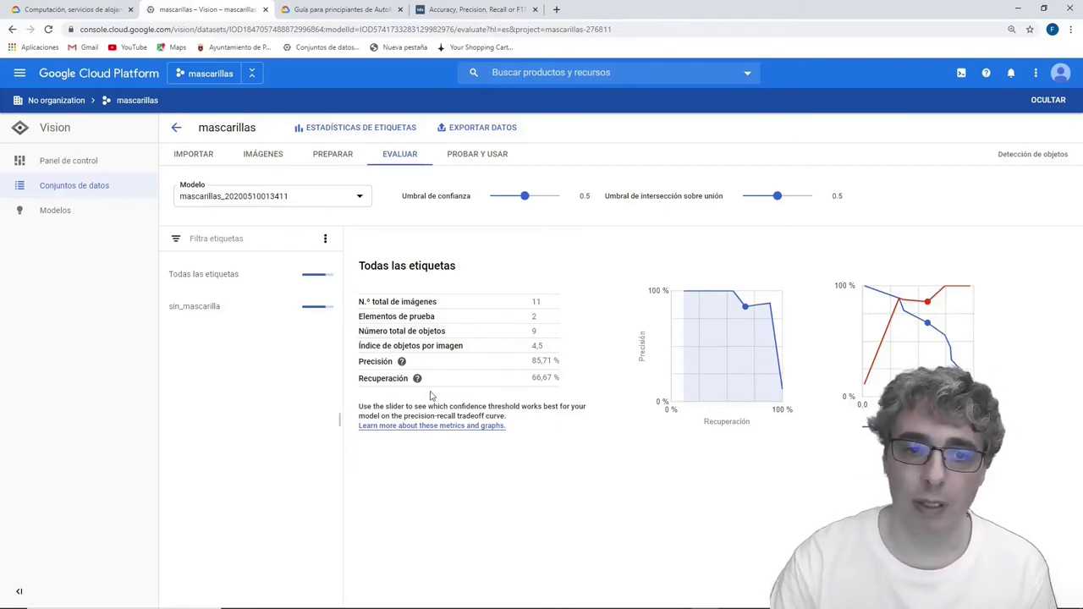
- Read the explanations of the precision and recall metrics in the trained model's evaluation
left_click(402, 362)
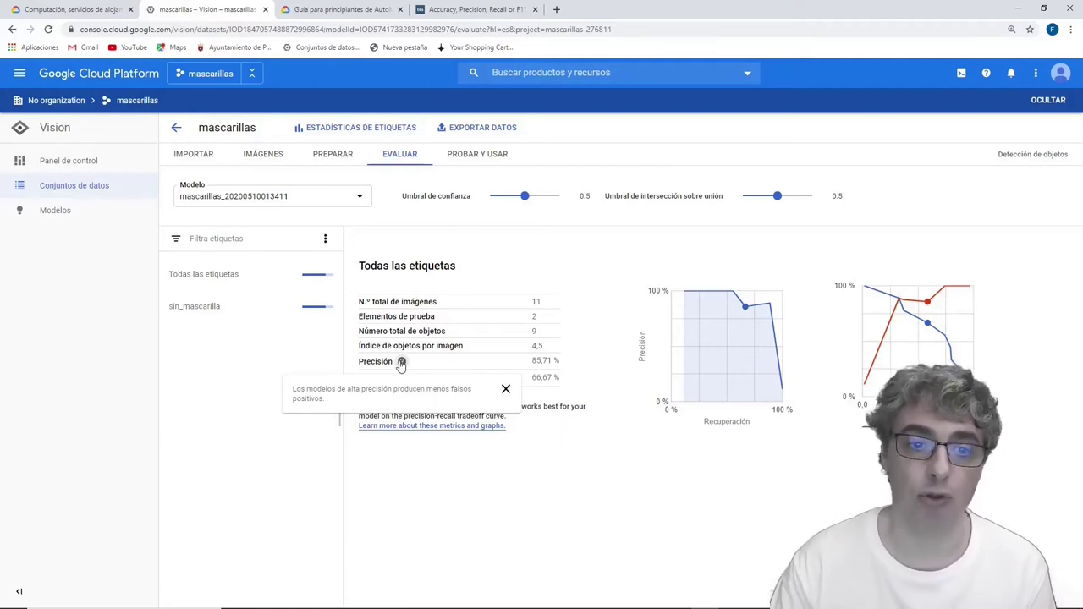
mouse_move(418, 381)
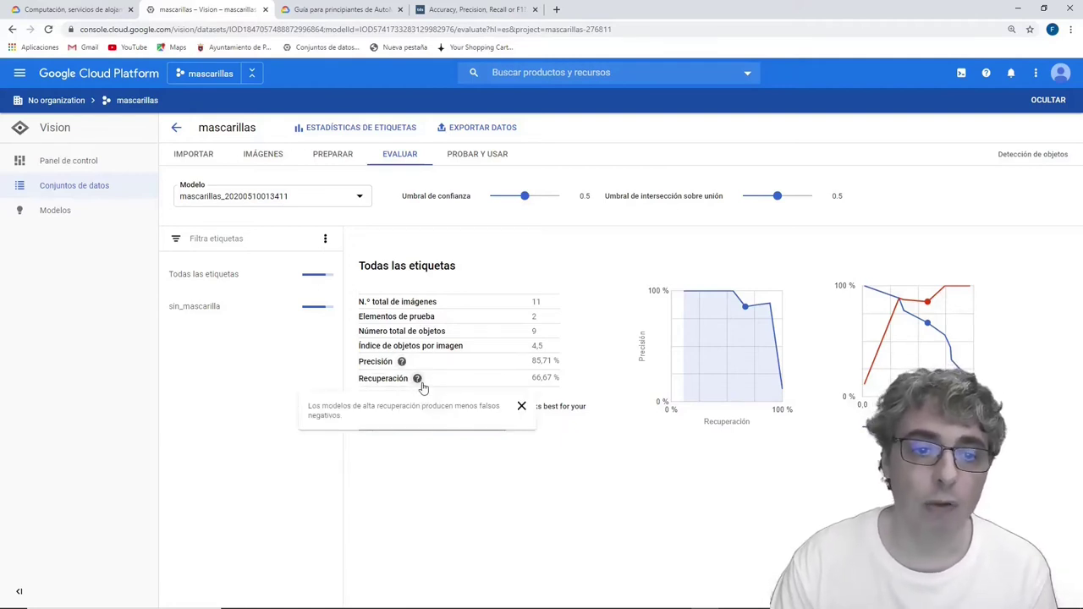